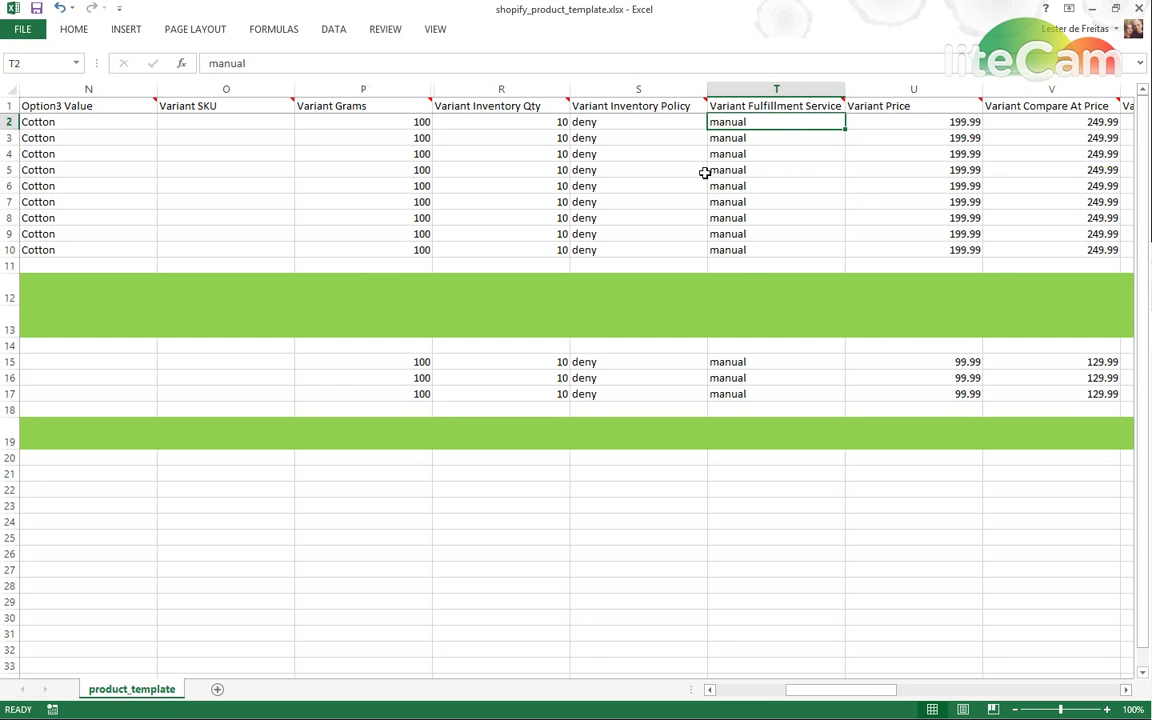
Review the Variant Fulfillment Service and Variant Price entries of the example T-shirt variants in rows 2 to 10.
drag(769, 247, 778, 122)
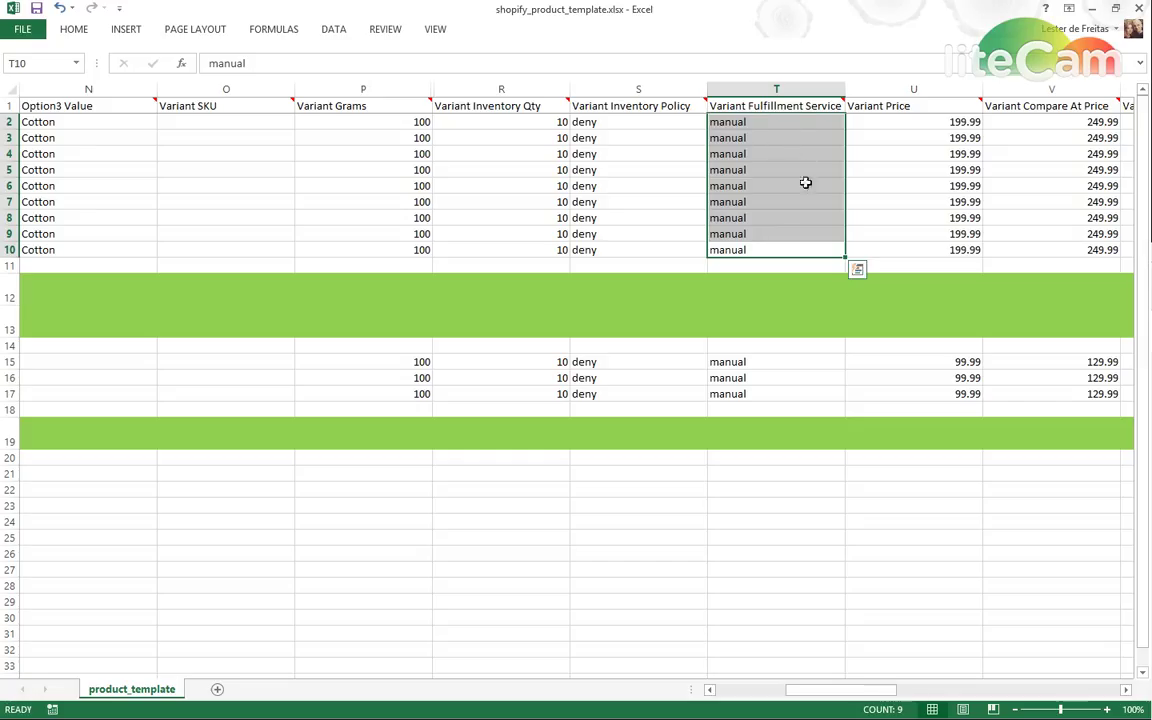
click(806, 123)
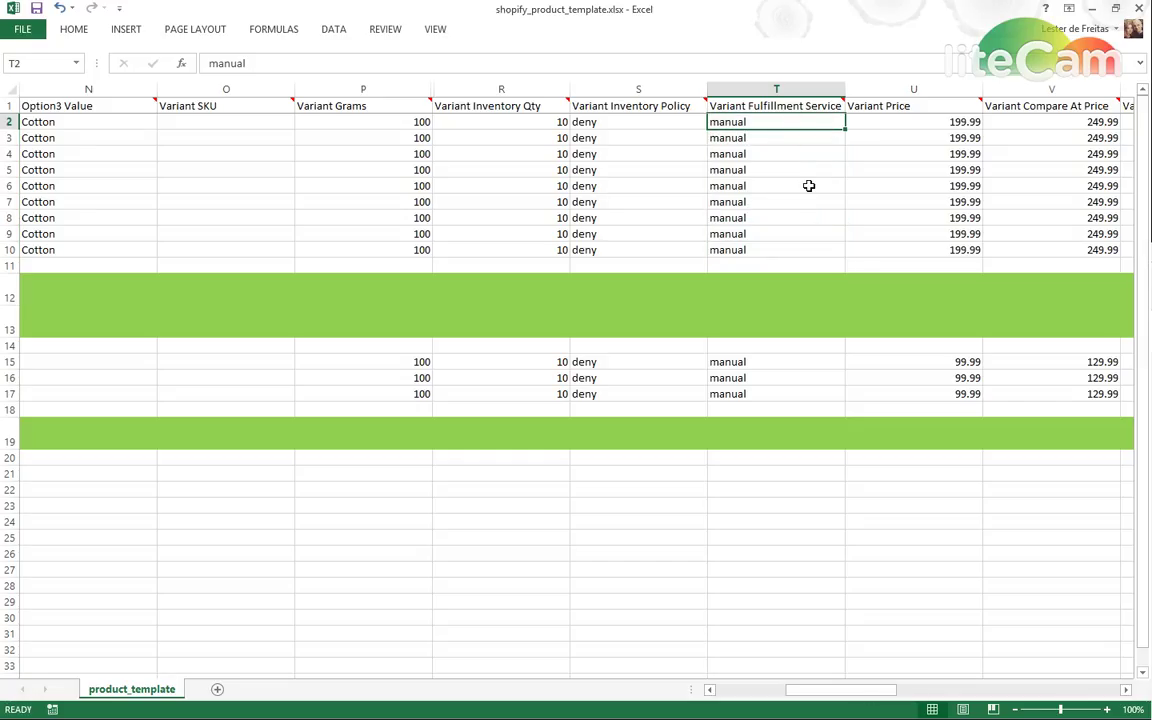
key(Right)
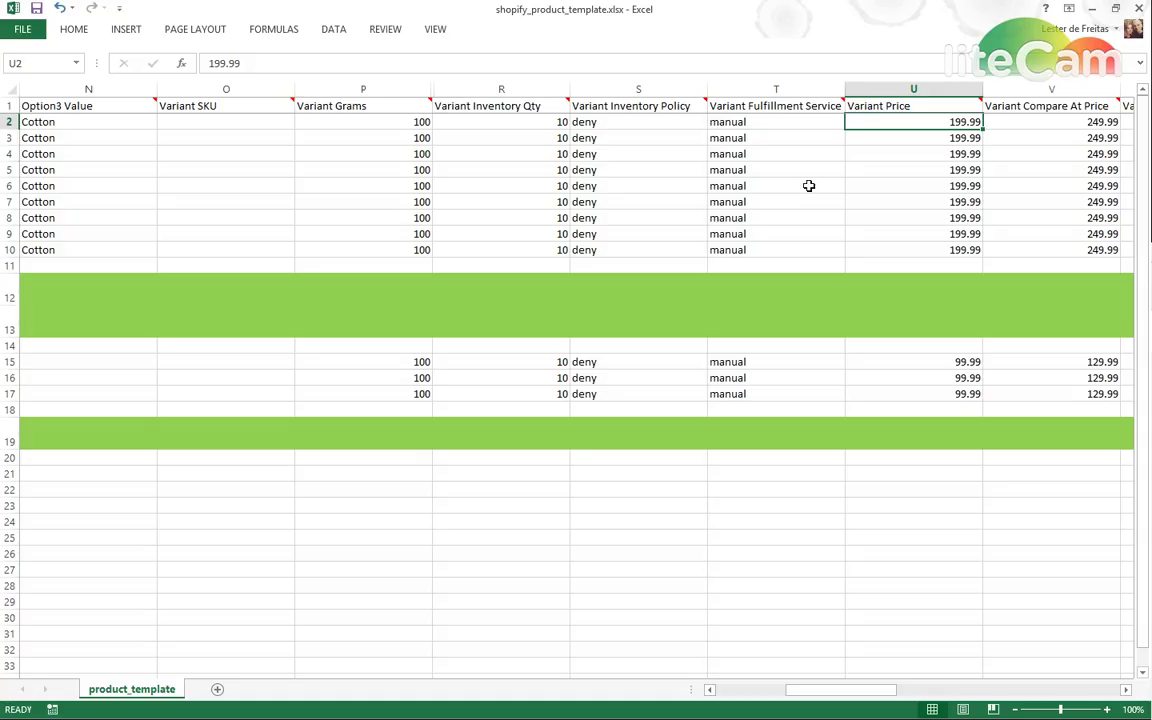
key(Down)
key(Down)
key(Down)
key(Down)
key(Down)
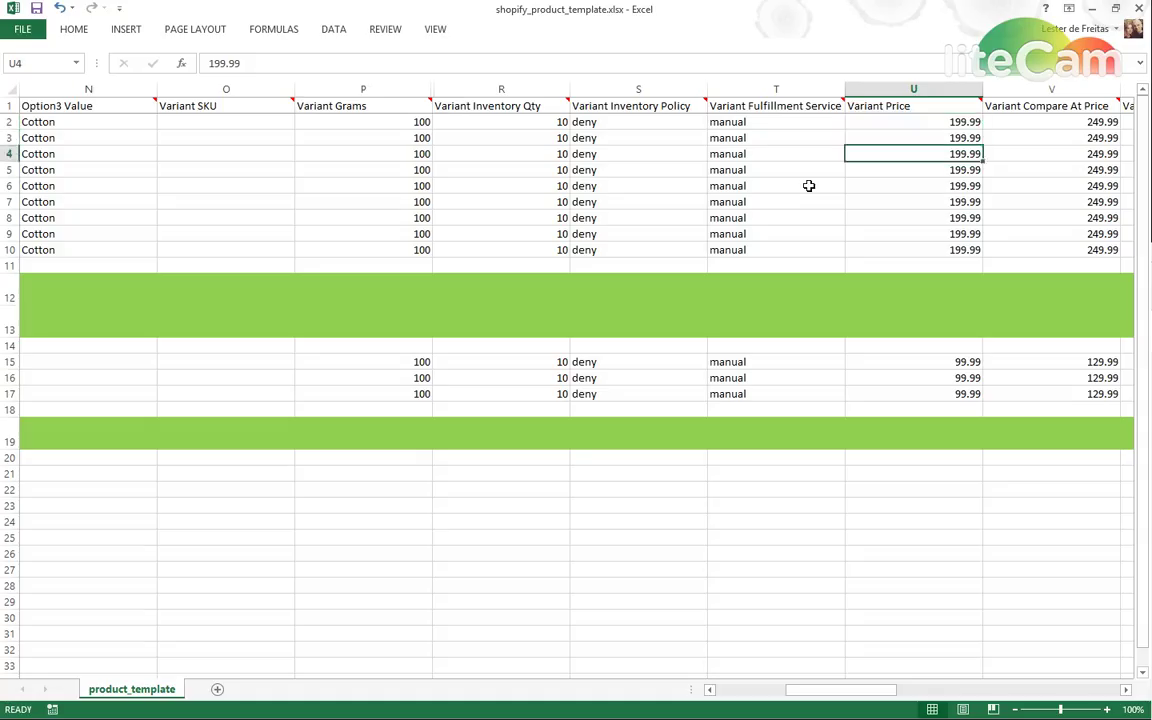
key(Down)
key(Down)
key(Down)
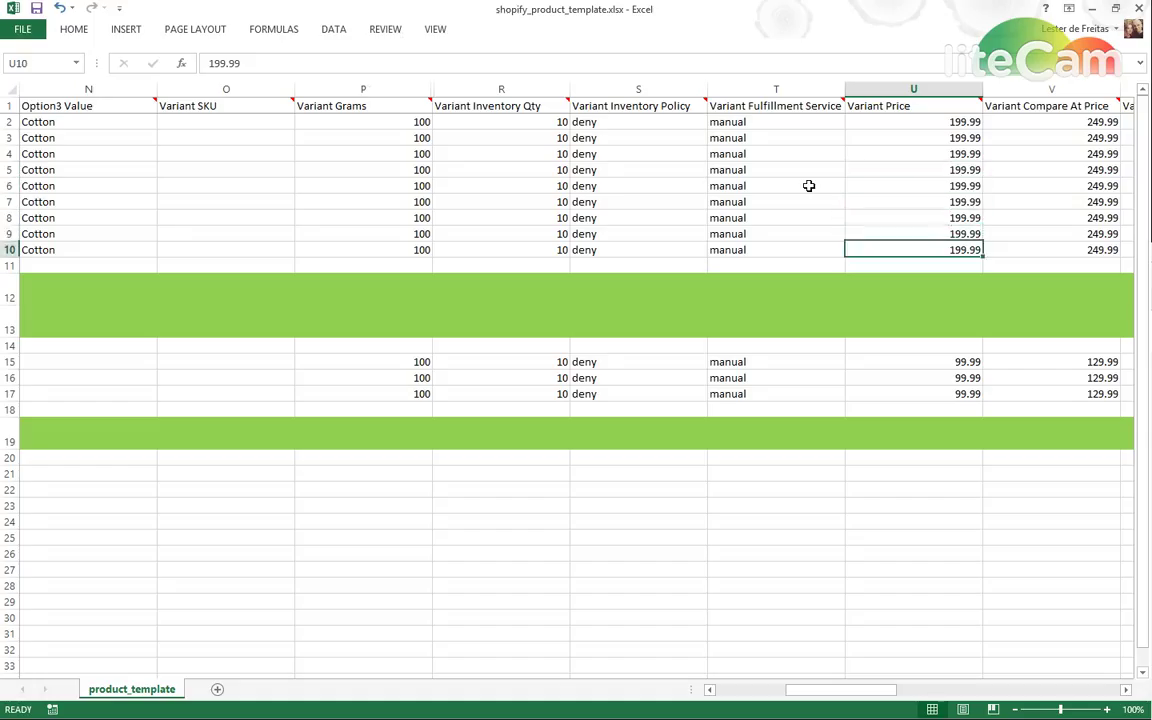
key(Up)
key(Up)
key(Up)
key(Up)
key(Up)
key(Up)
key(Up)
key(Up)
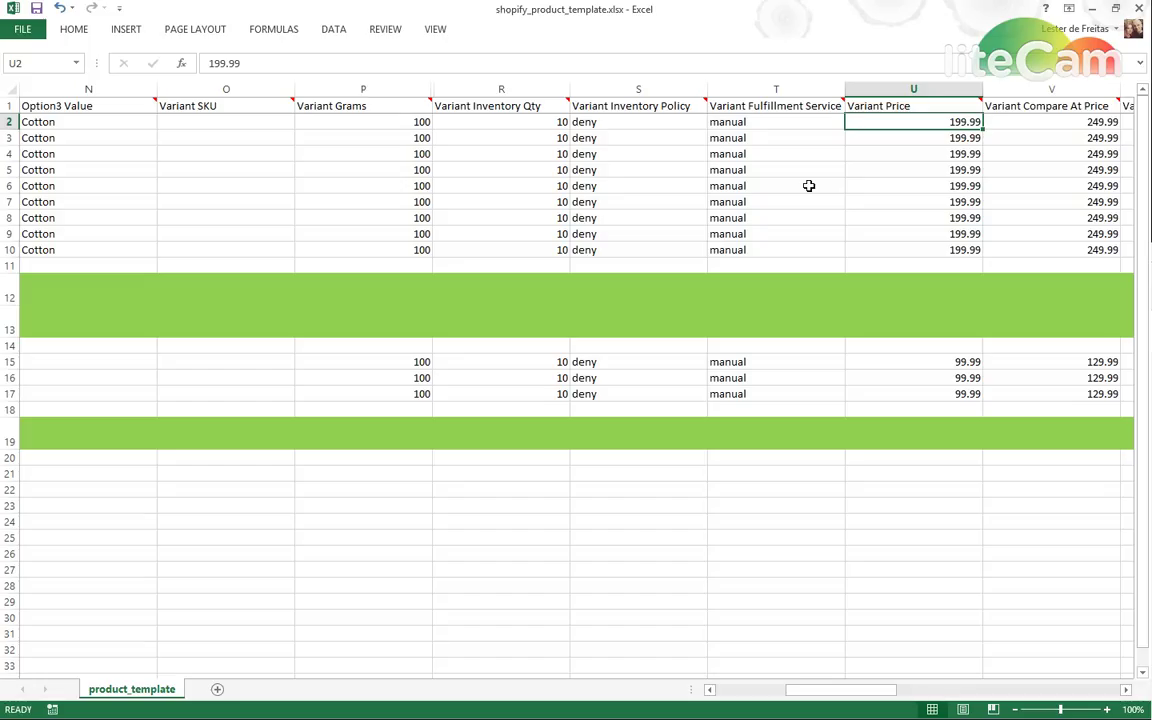
Compare the Variant Price with the Variant Compare At Price of the first example T-shirt variant in row 2.
key(Right)
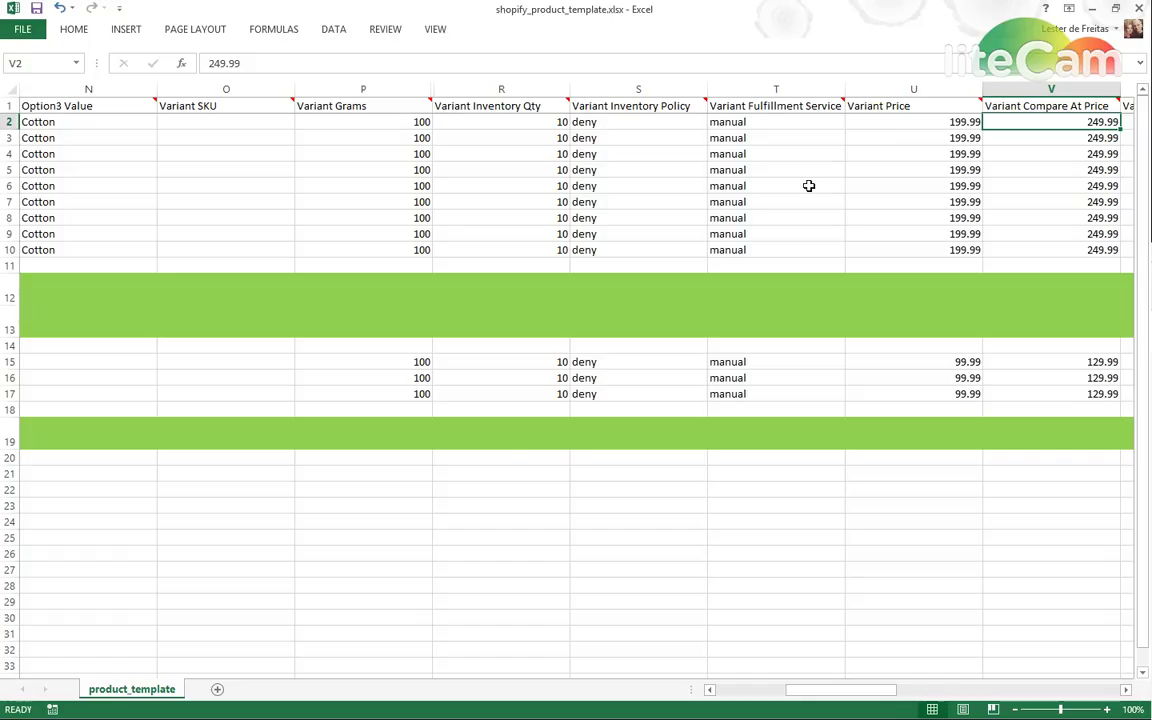
key(Left)
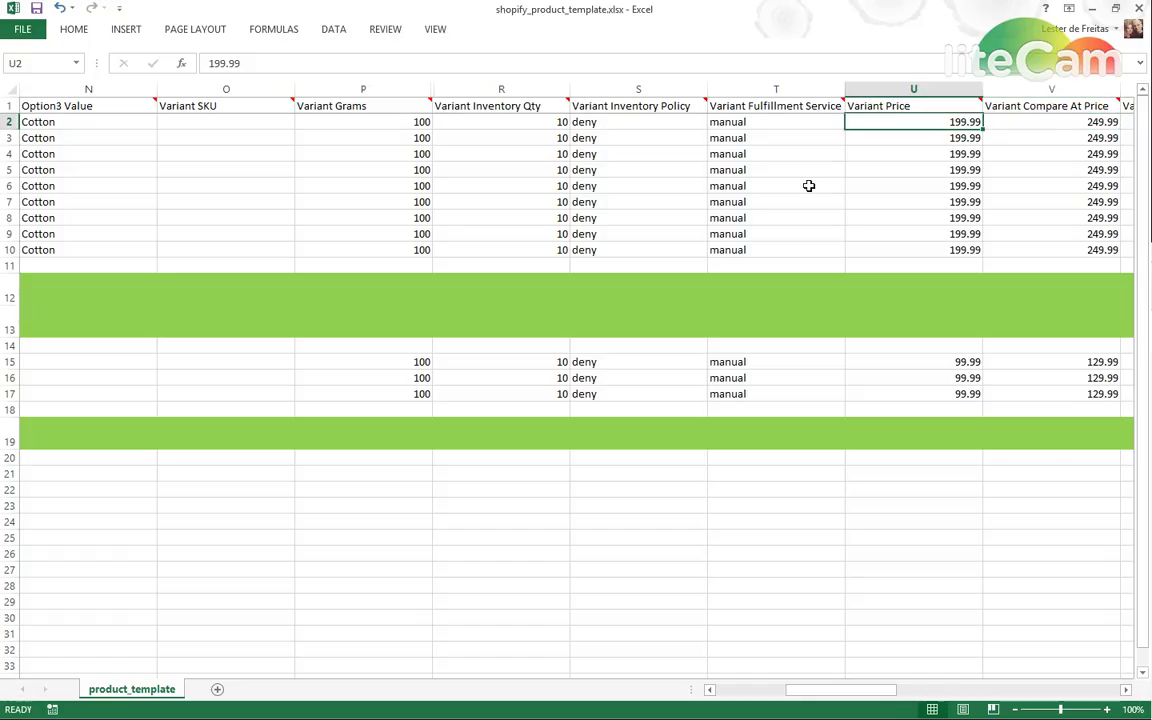
key(Right)
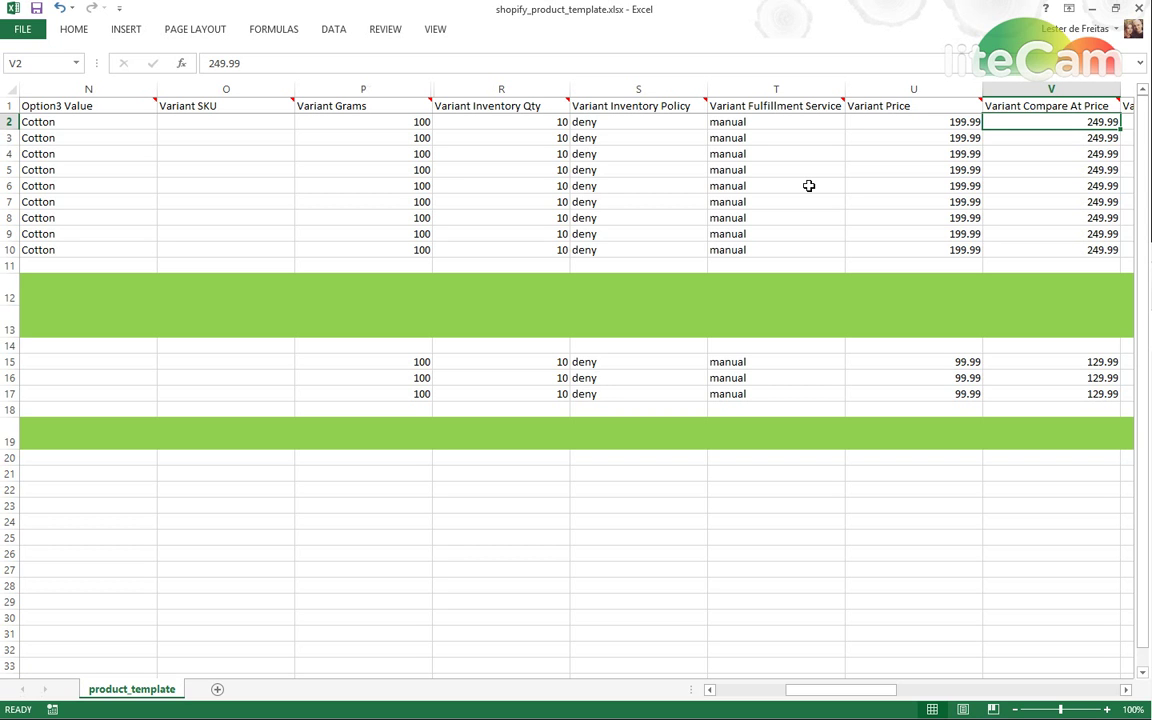
key(Left)
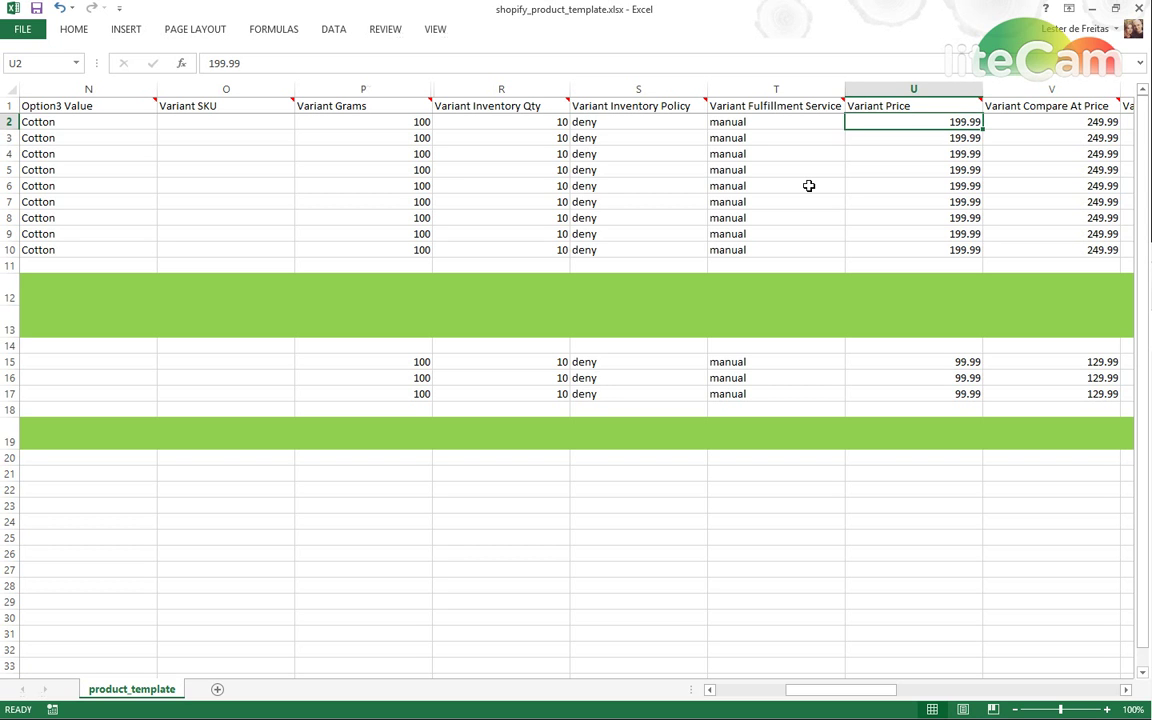
key(Right)
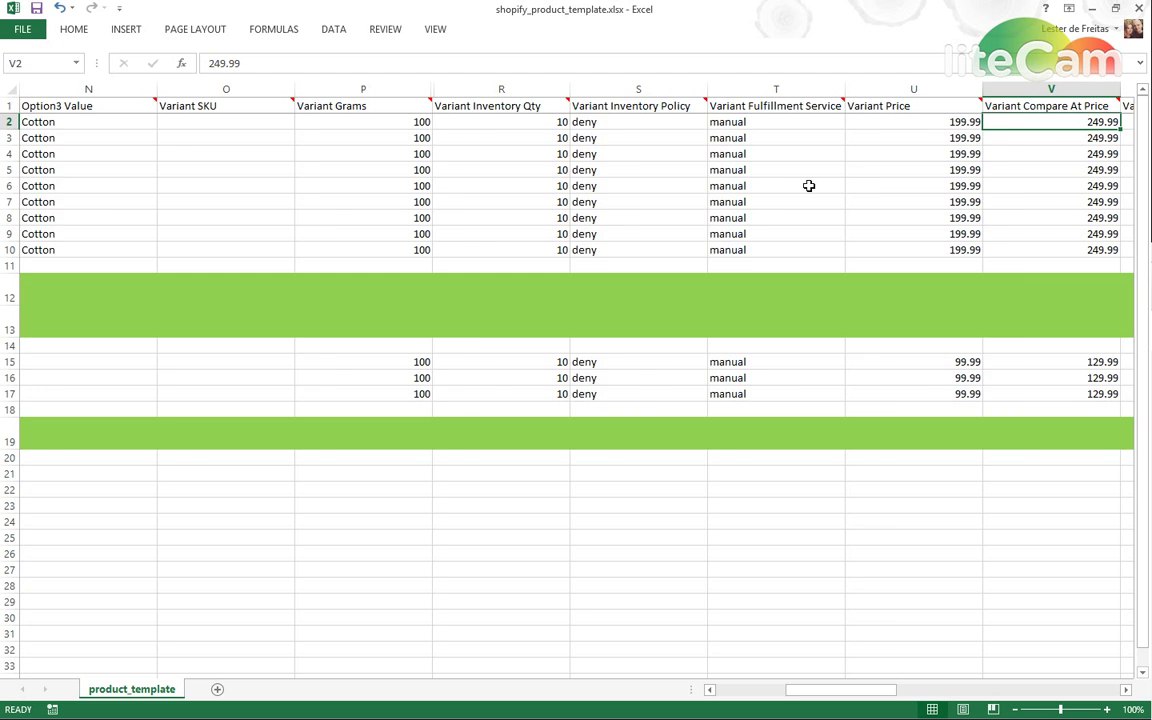
key(Right)
key(Right)
key(Left)
key(Left)
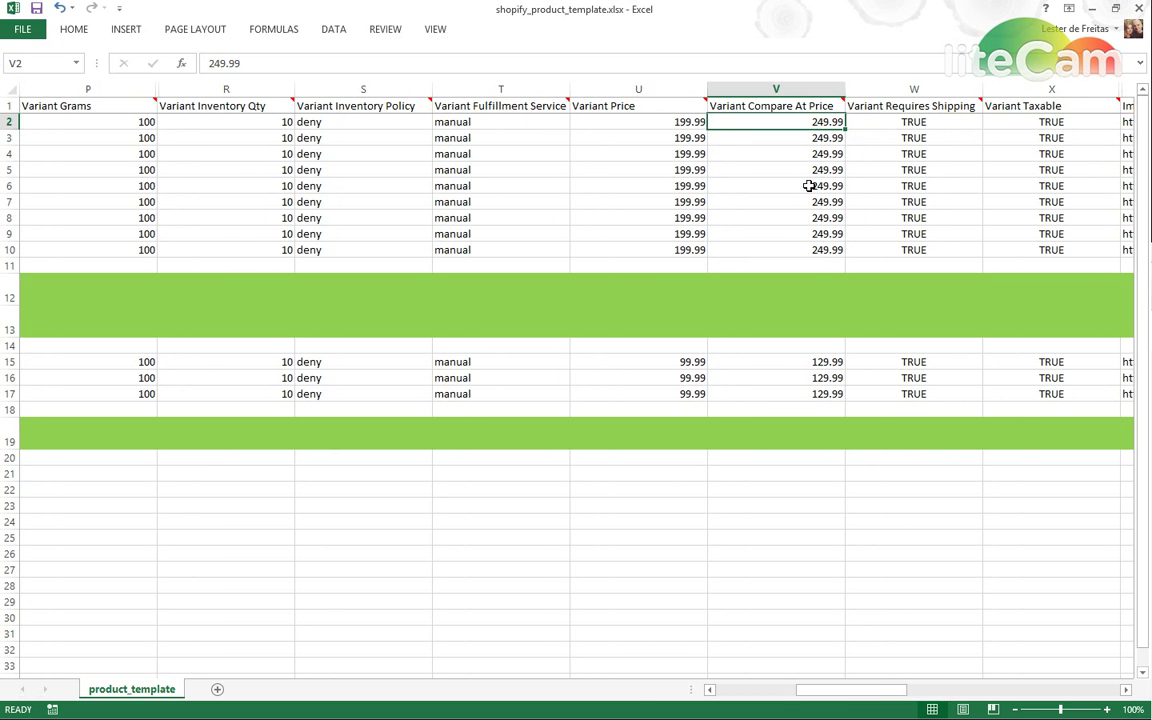
key(Left)
key(Right)
key(Left)
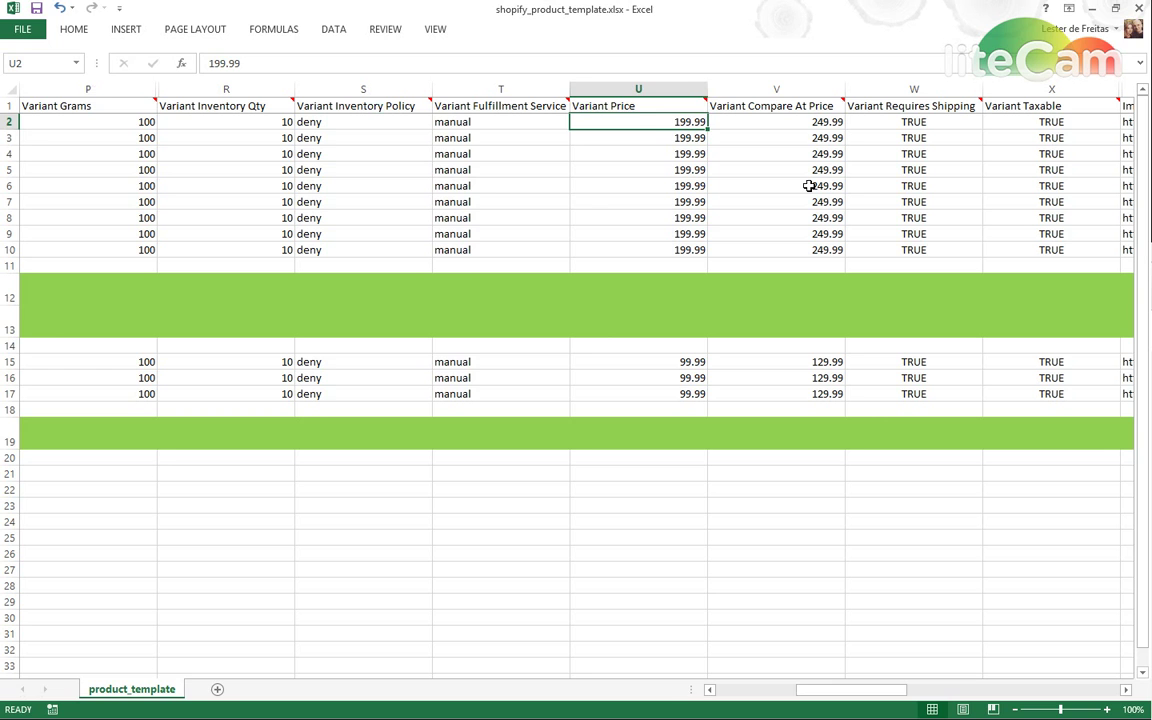
key(Right)
key(Left)
key(Right)
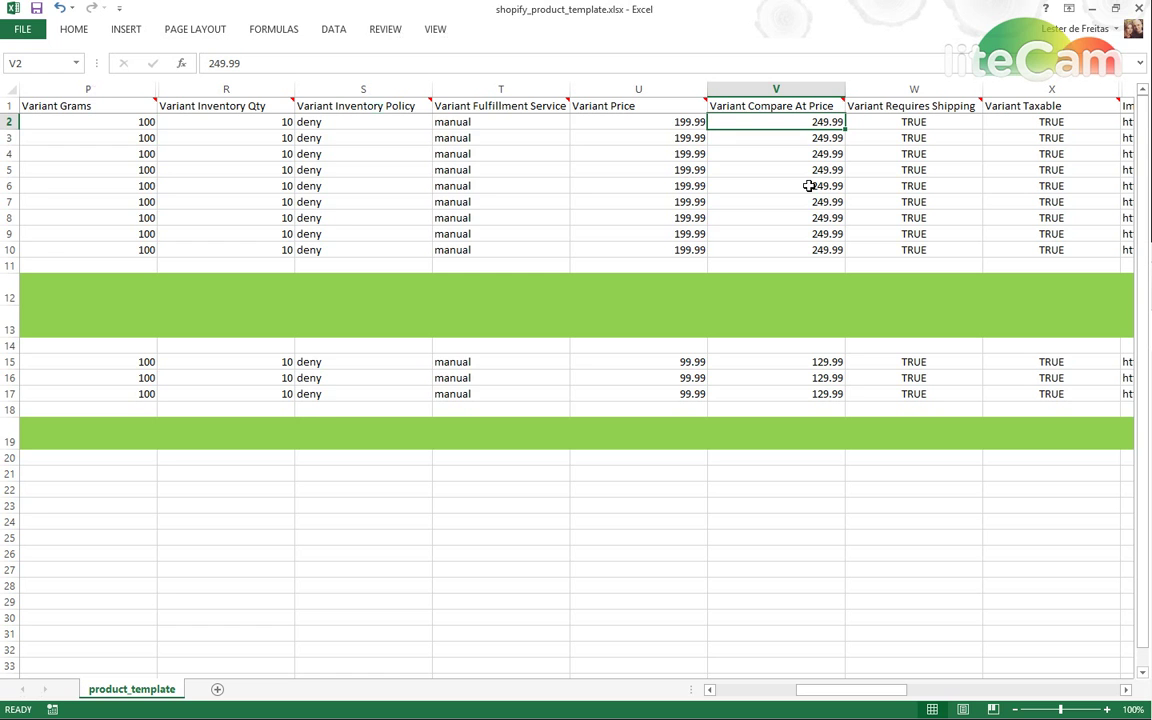
Review the shipping, taxable, image source and image alt text fields of the example T-shirt in row 2.
key(Right)
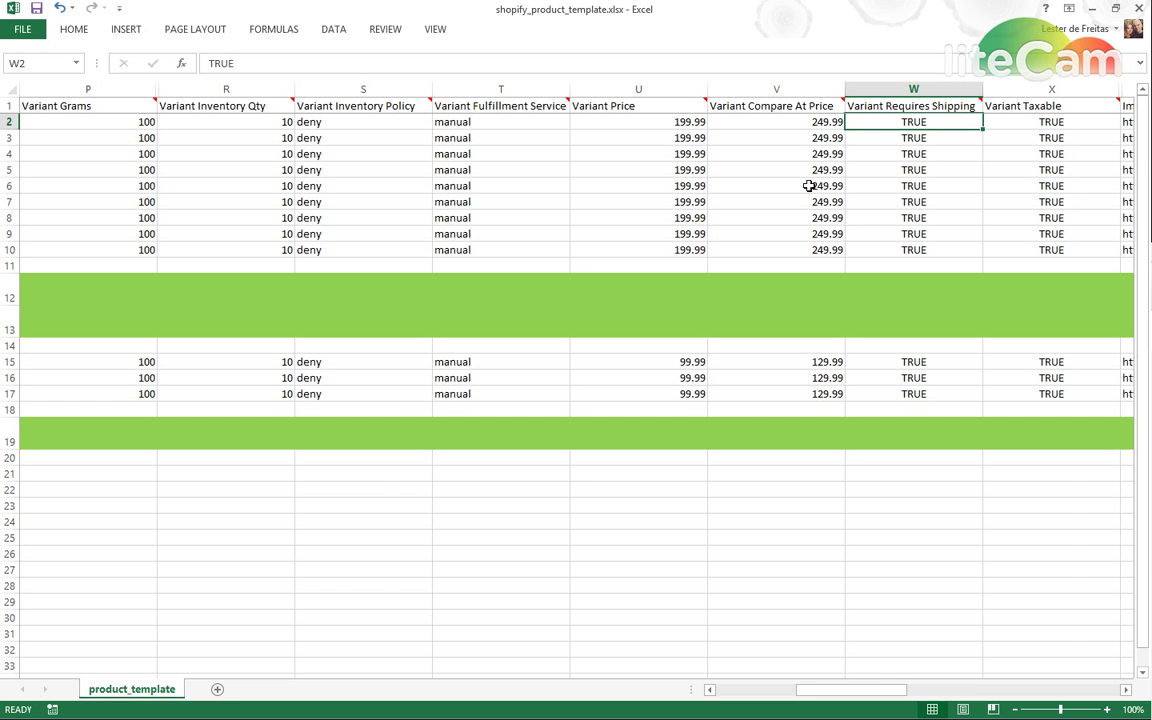
key(Right)
key(Right)
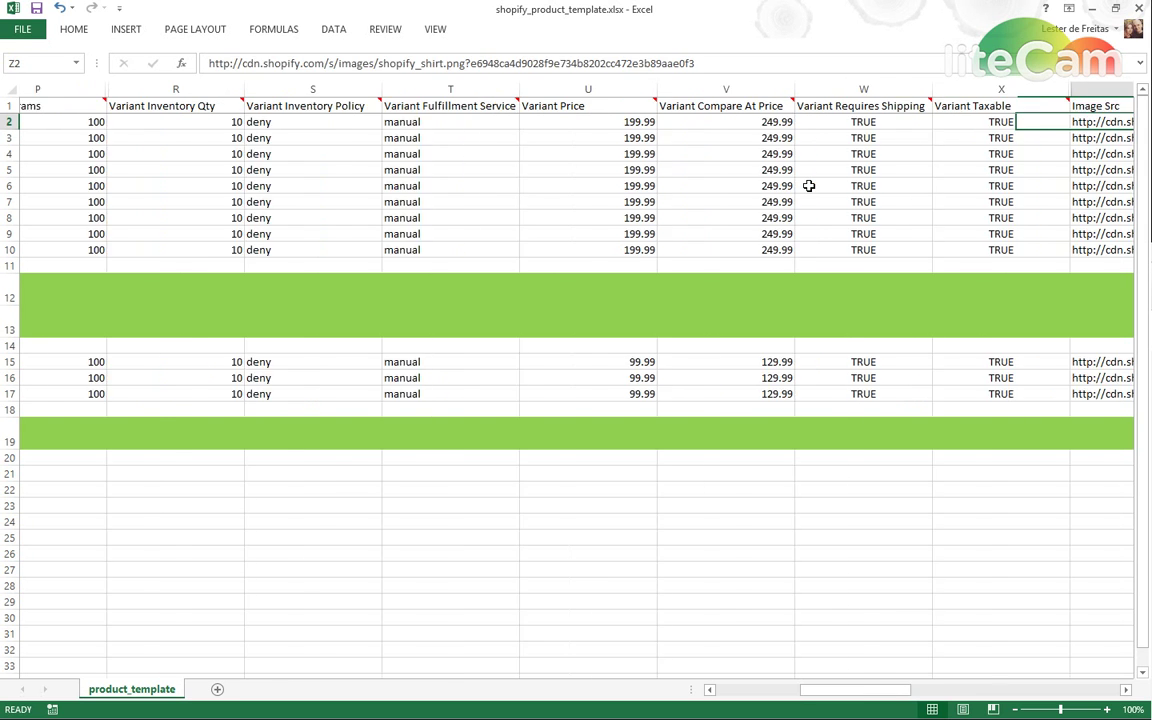
key(Left)
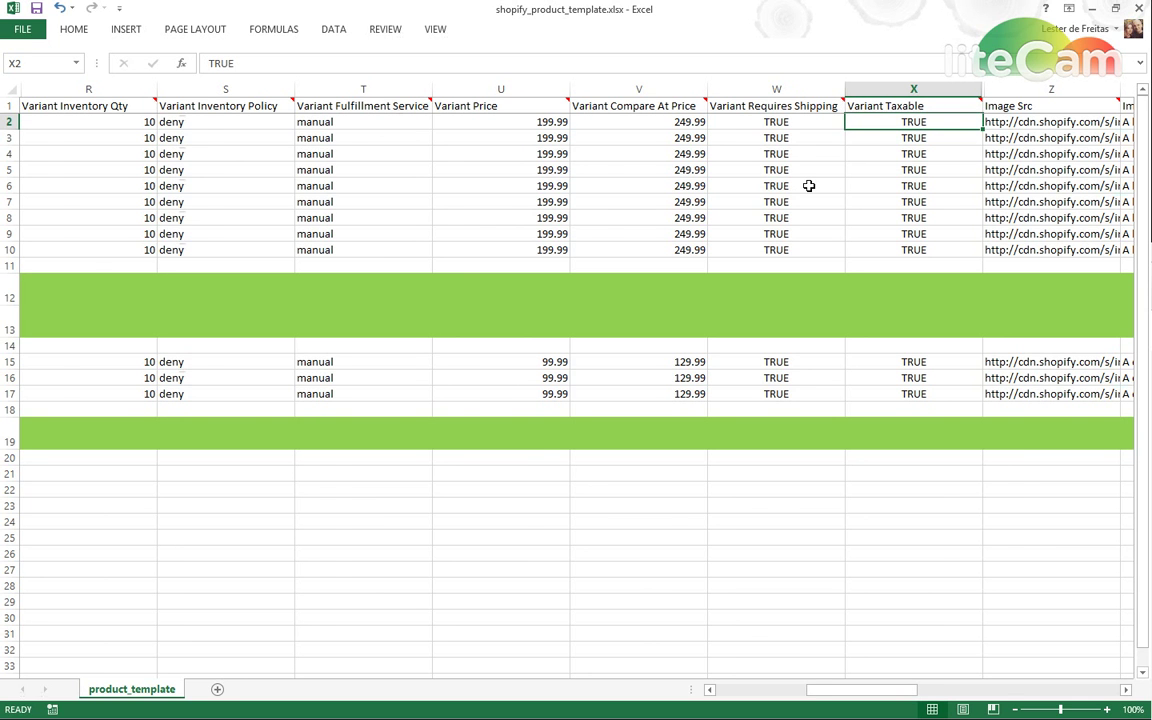
key(Right)
key(Right)
key(Right)
key(Left)
key(Left)
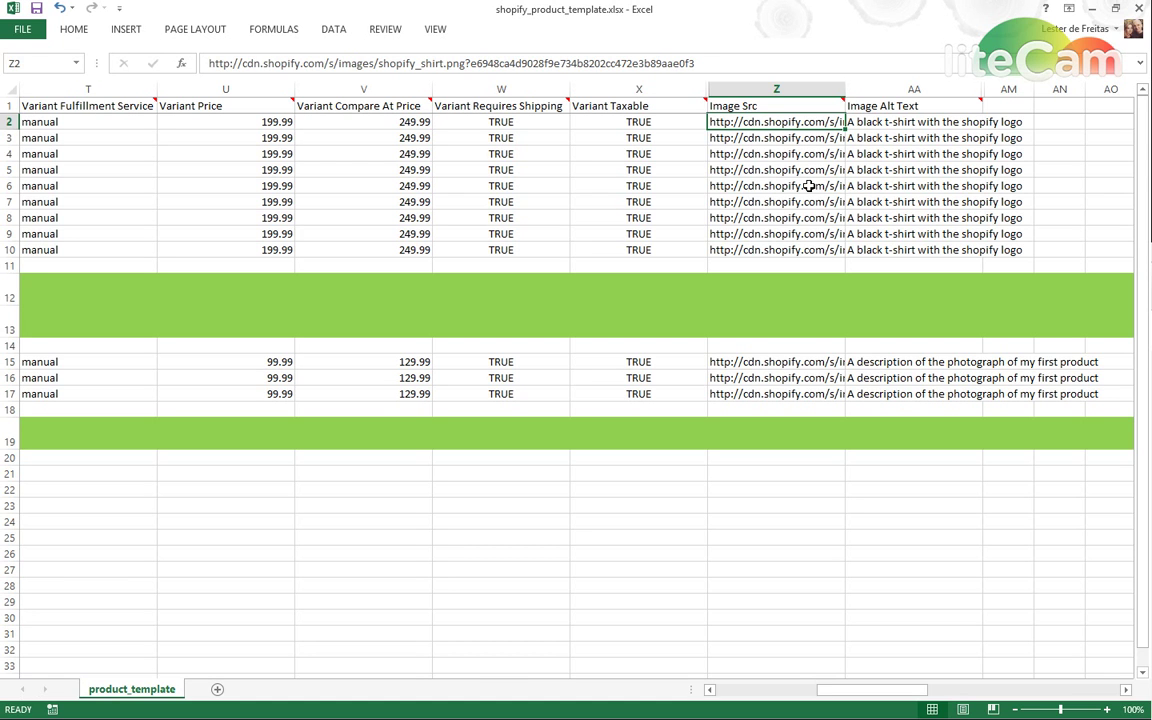
Copy the full Image Src URL from cell Z2 and open it in Chrome to view the product image.
click(751, 134)
click(768, 119)
drag(735, 62, 188, 57)
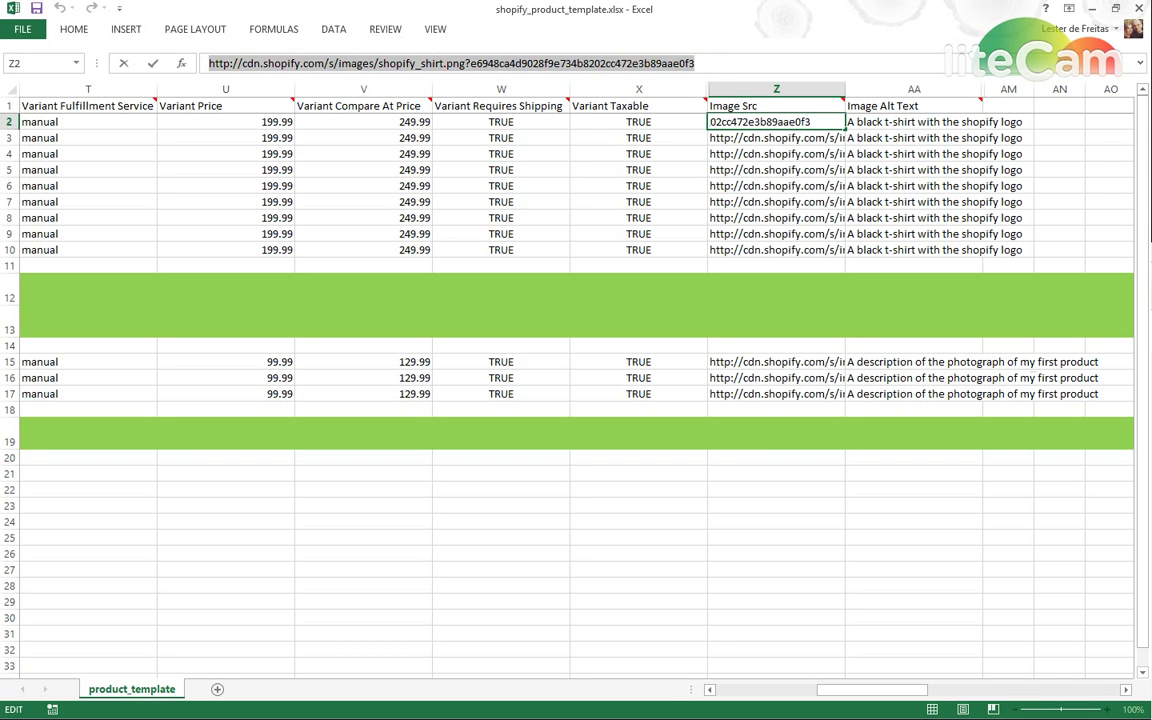
key(ctrl+c)
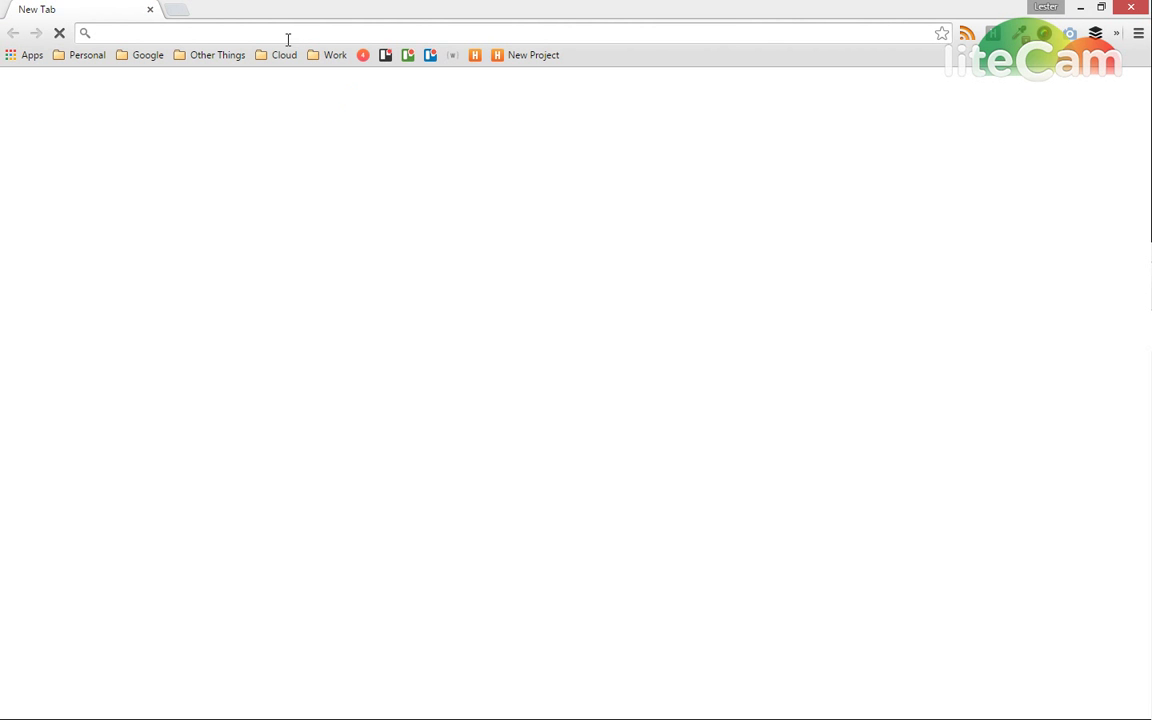
click(284, 33)
key(ctrl+v)
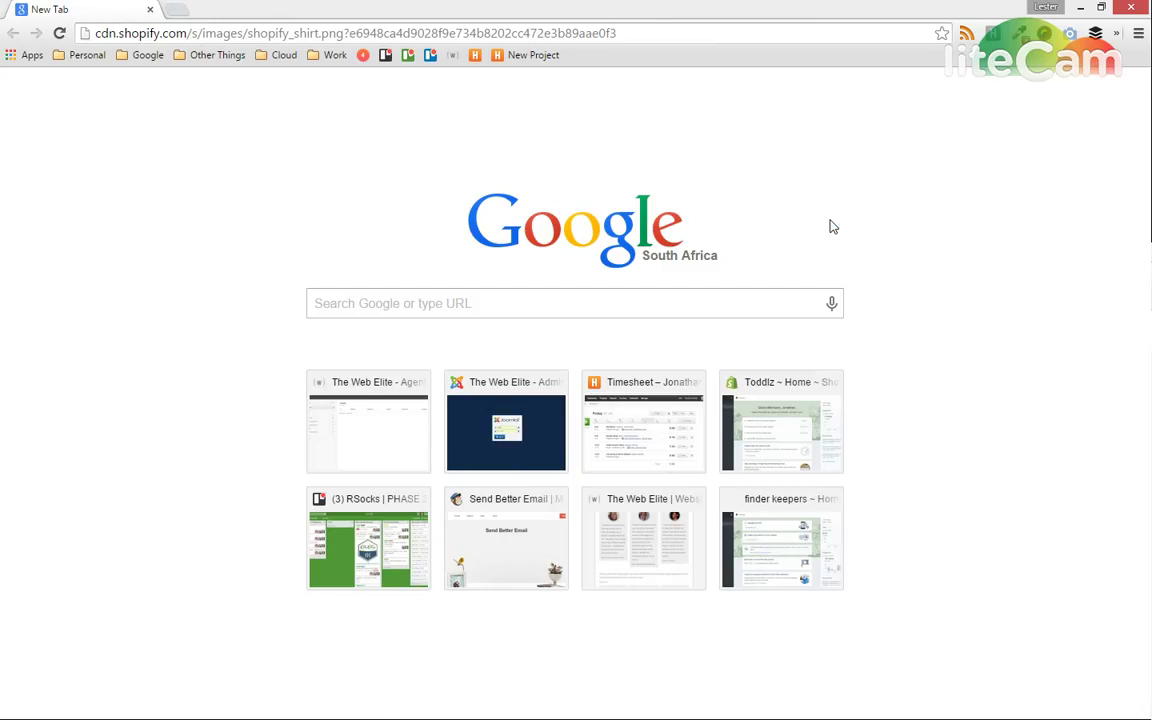
key(Return)
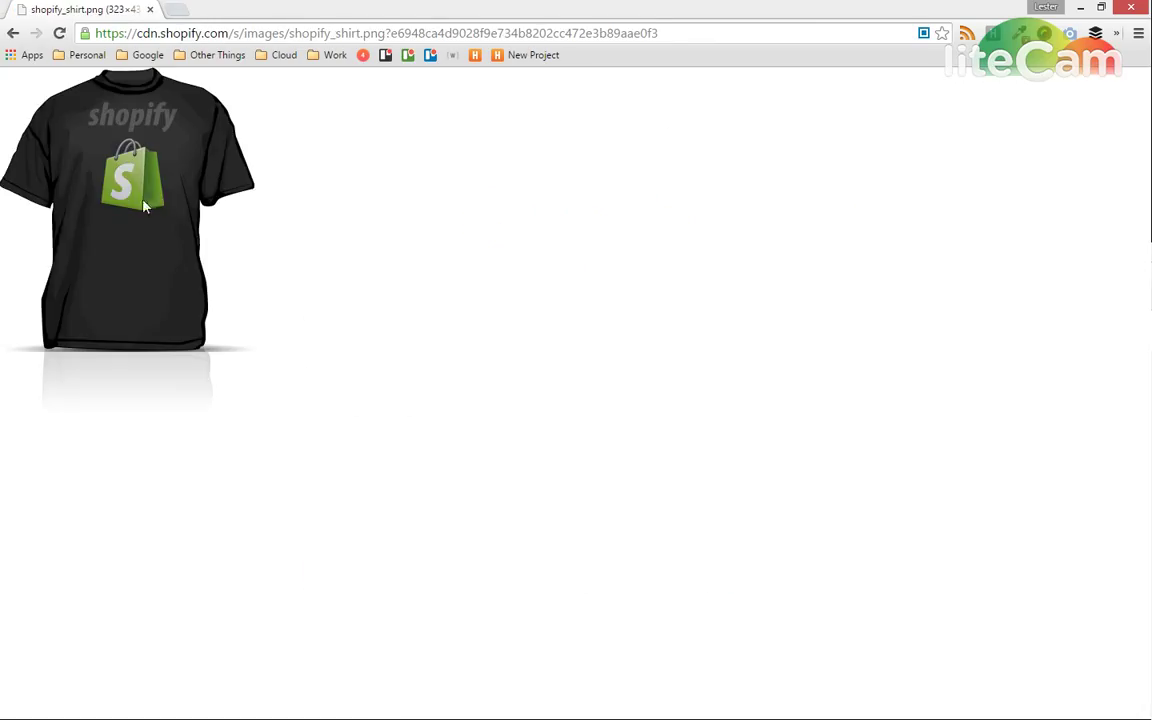
drag(143, 206, 483, 267)
Switch back to Excel, leave the Image Src cell and select the Image Alt Text in cell AA2.
key(alt+Tab)
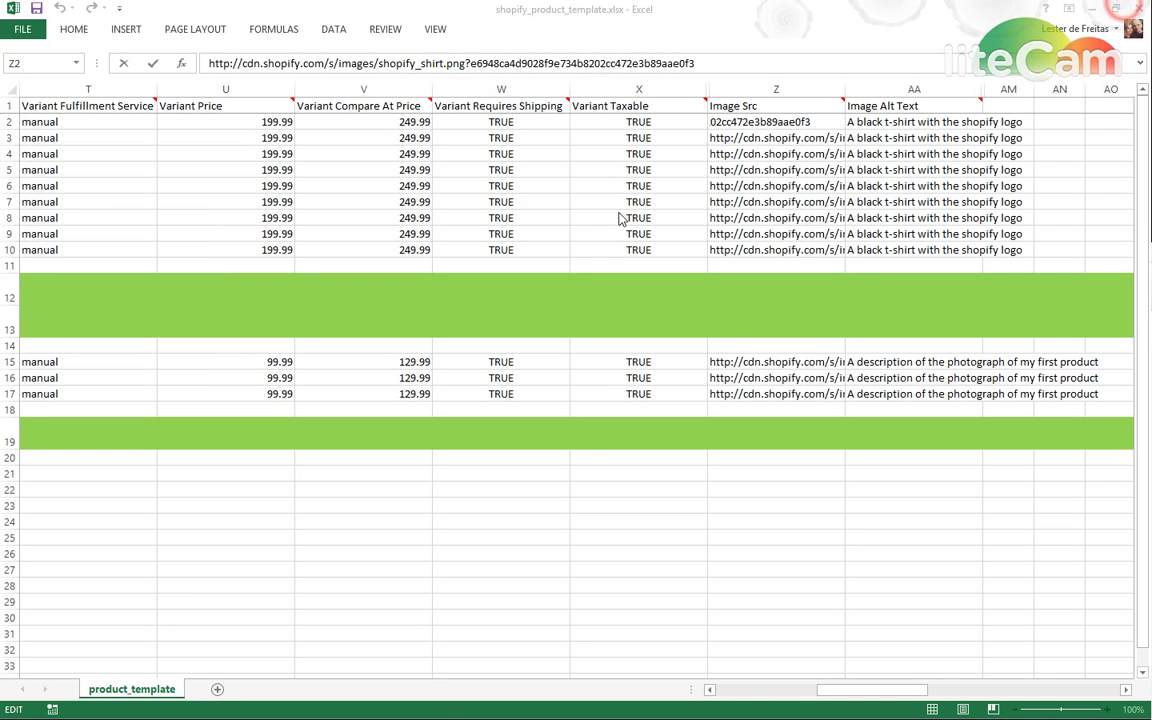
key(ctrl+a)
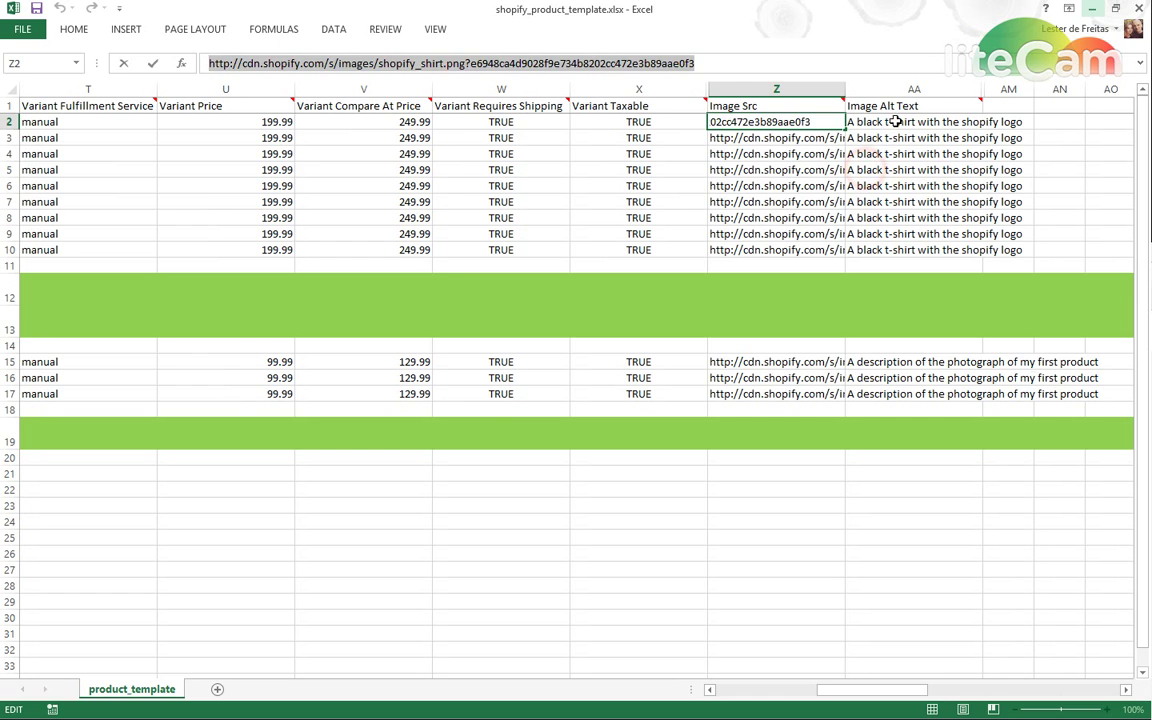
click(895, 121)
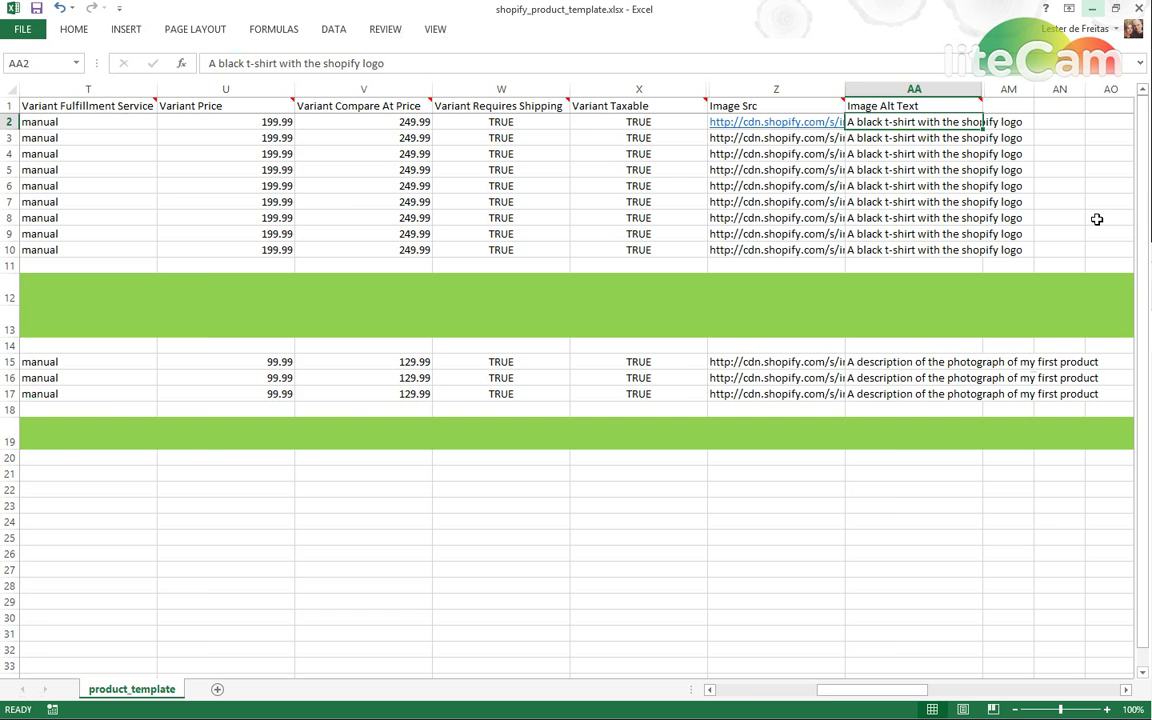
Return to the Handle column and examine the handles of the sample product in rows 15 to 17.
key(Left)
key(Left)
key(Left)
key(Left)
key(Left)
key(Left)
key(Left)
key(Left)
key(Left)
key(Left)
key(Left)
key(Left)
key(Left)
key(Left)
key(Left)
key(Left)
key(Left)
key(Left)
key(Left)
key(Left)
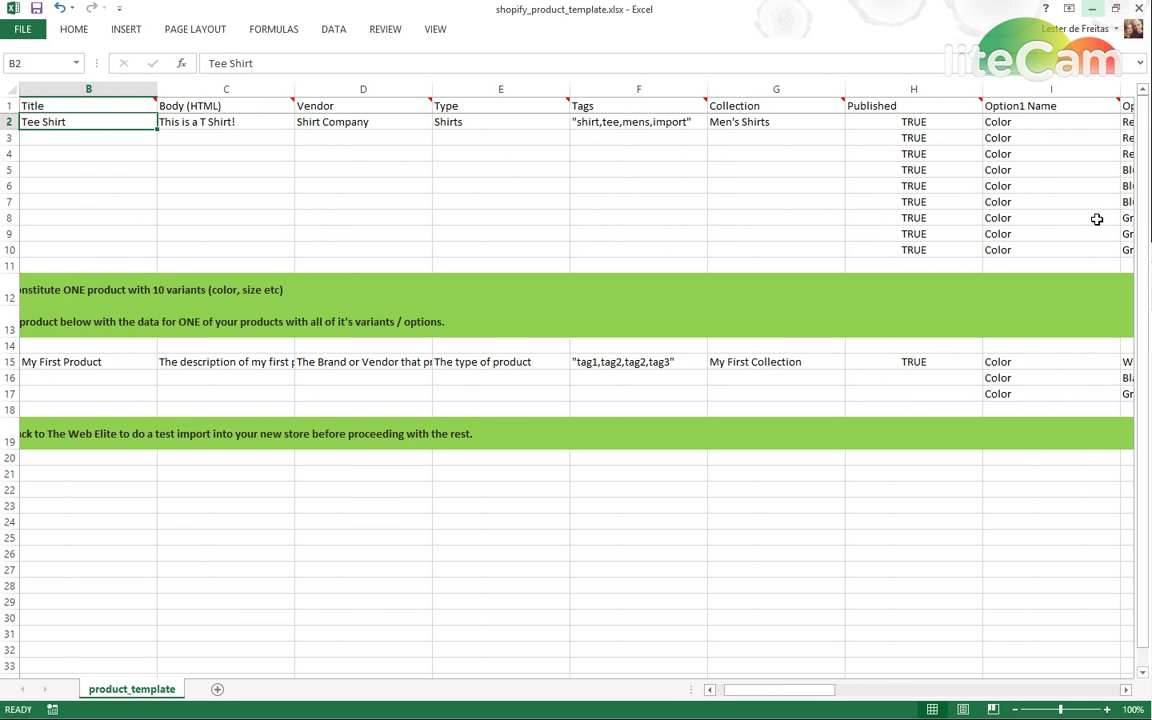
key(Left)
key(Down)
key(Down)
key(Down)
key(Down)
key(Down)
key(Down)
key(Down)
key(Down)
key(Down)
key(Down)
key(Down)
key(Down)
key(Down)
key(Down)
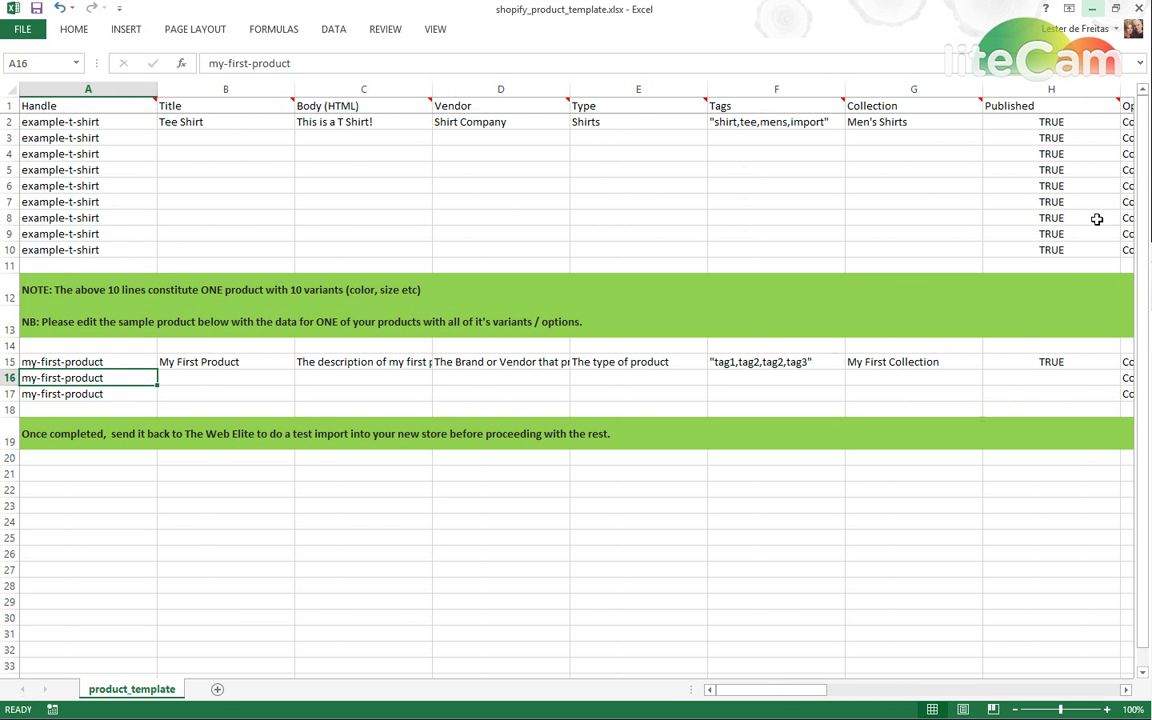
key(Up)
key(Down)
key(Down)
key(Up)
key(Up)
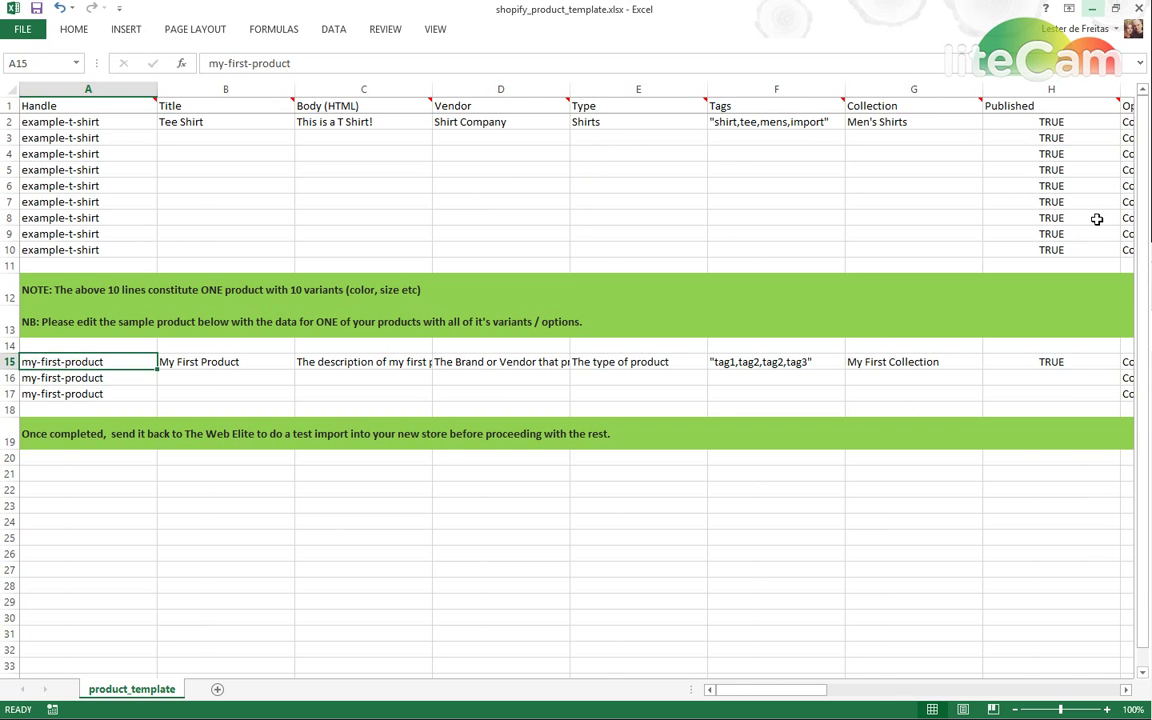
Review the sample product's fields in row 15 from Handle and Title through to Option1 Value.
key(Right)
key(Left)
key(Right)
key(Left)
key(Right)
key(Right)
key(Right)
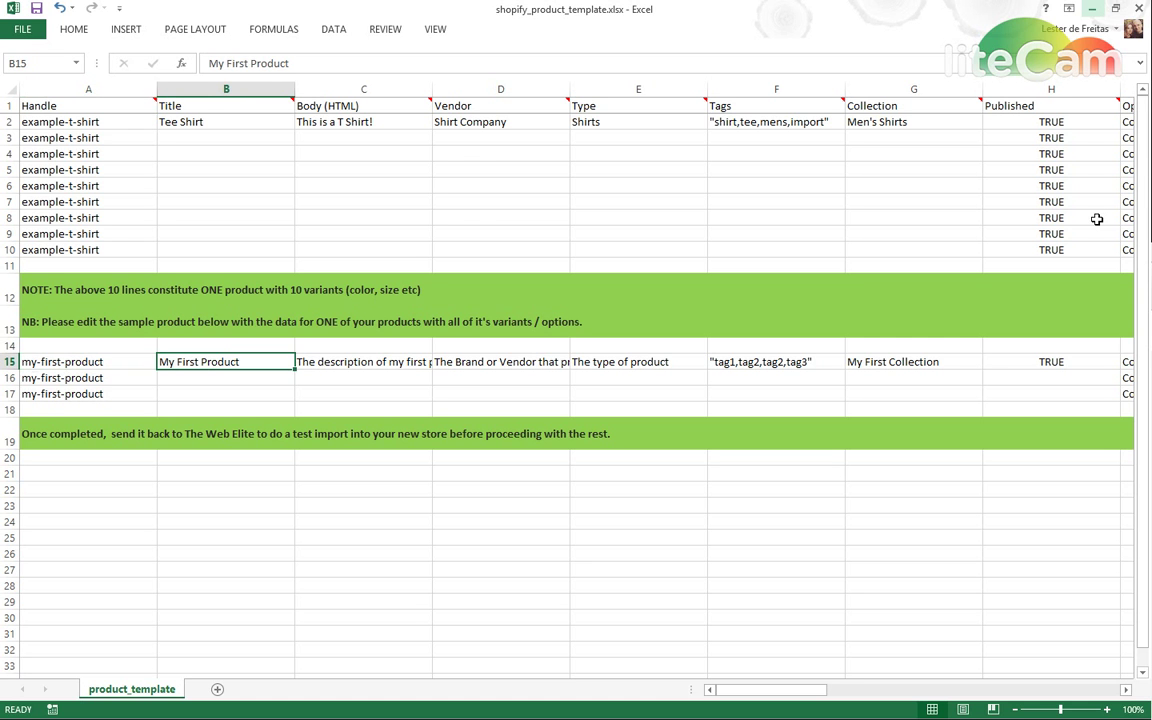
key(Right)
key(Right)
key(Right)
key(Right)
key(Right)
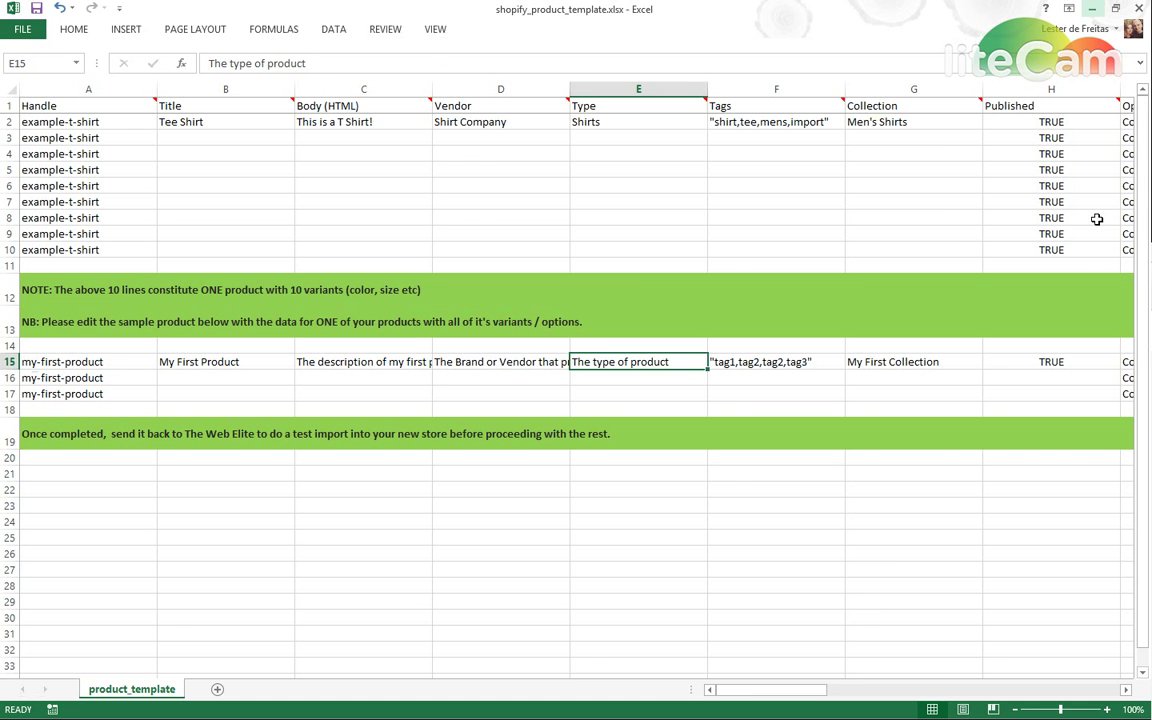
key(Right)
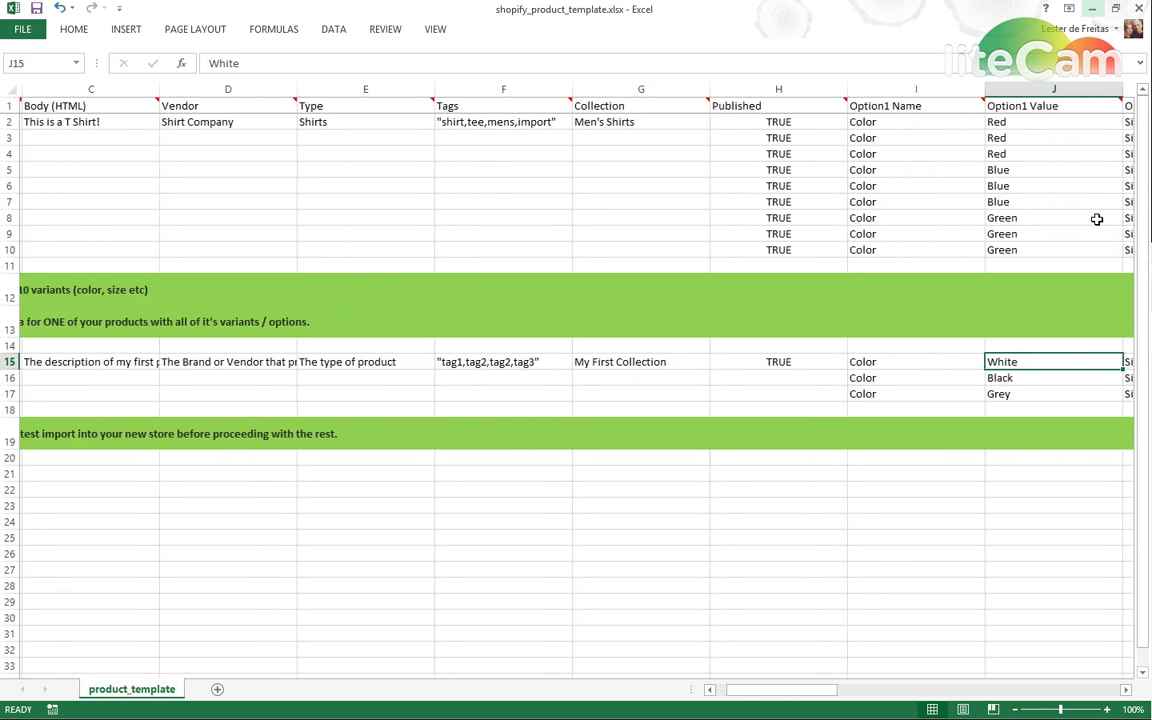
Examine the option name and value columns of the sample product's second variant in row 16.
key(Left)
key(Left)
key(Down)
key(Right)
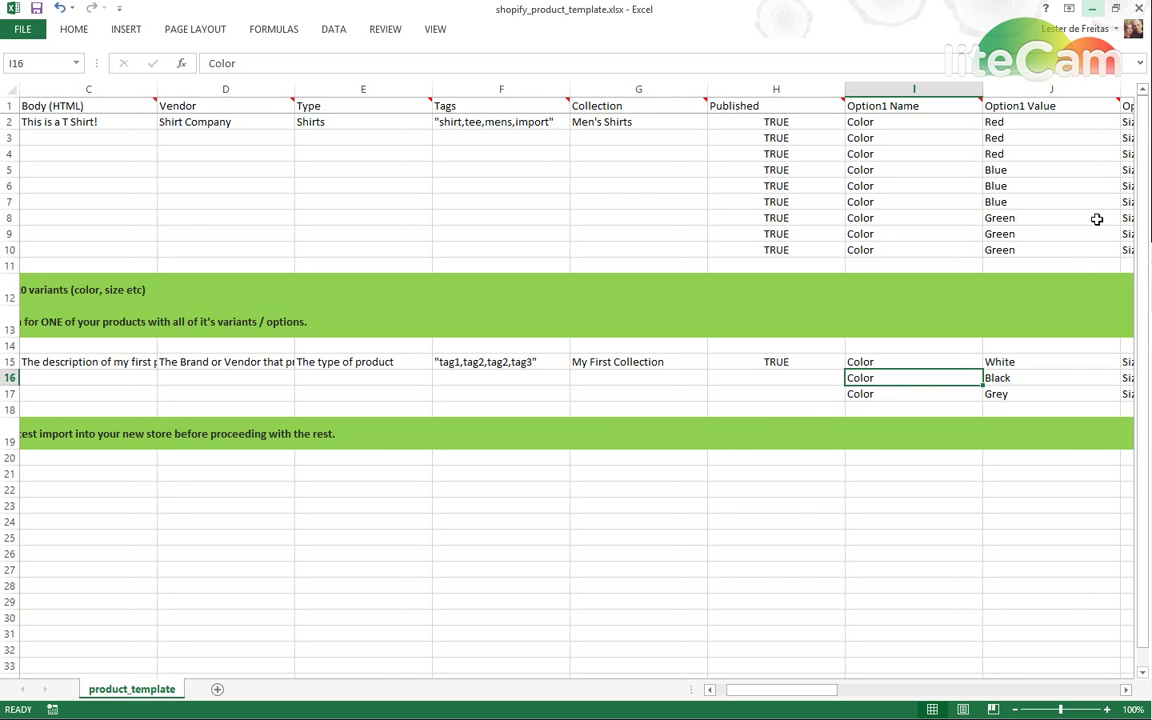
key(Right)
key(Right)
key(Right)
key(Left)
key(Left)
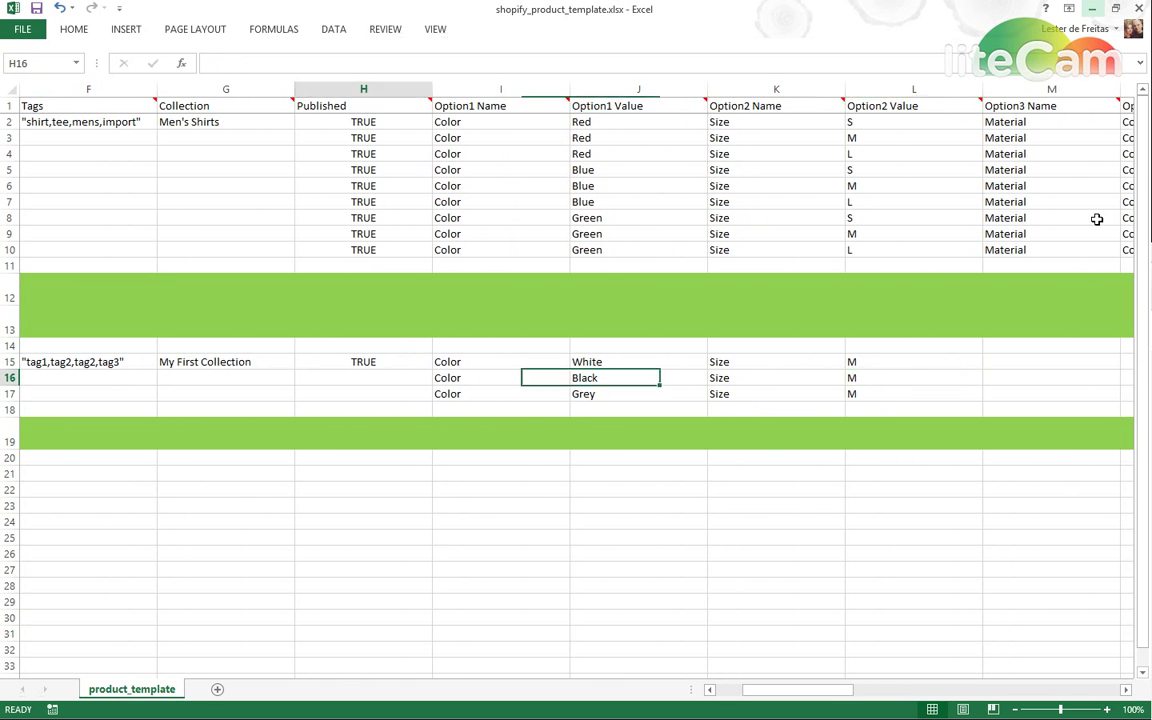
Check the second variant's row 16 from Handle through Collection against the sample product's main row 15, returning to its Handle cell.
key(Home)
key(Up)
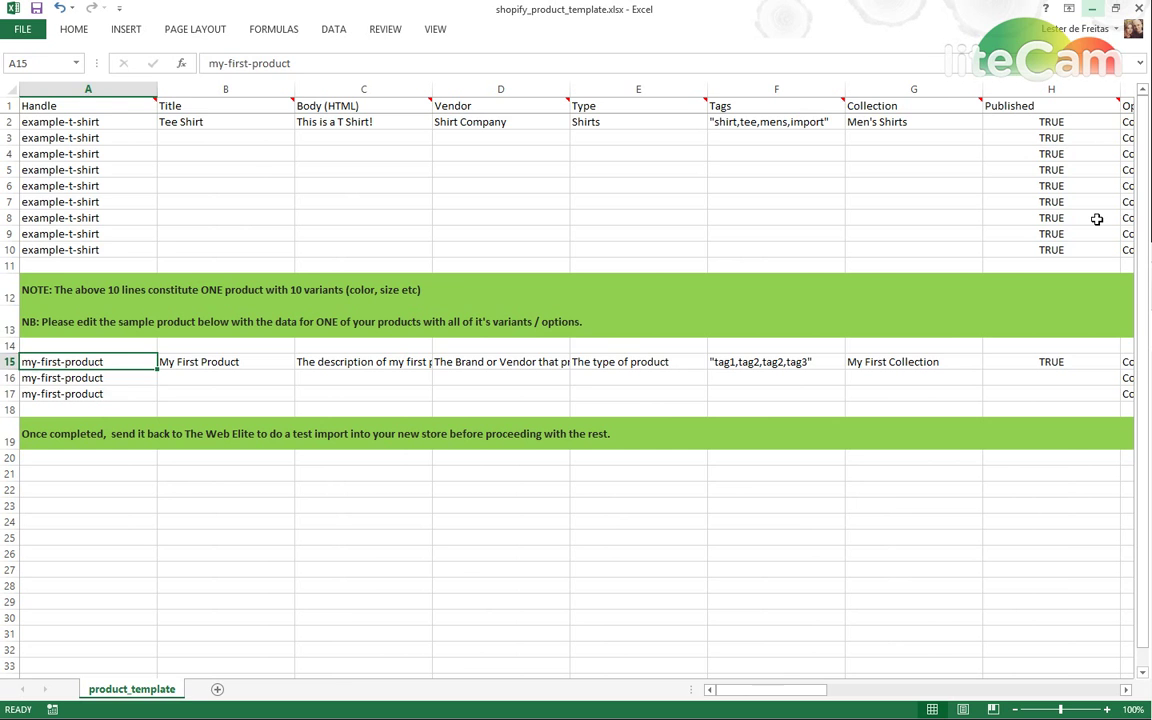
key(Down)
key(Right)
key(Right)
key(Right)
key(Right)
key(Right)
key(Right)
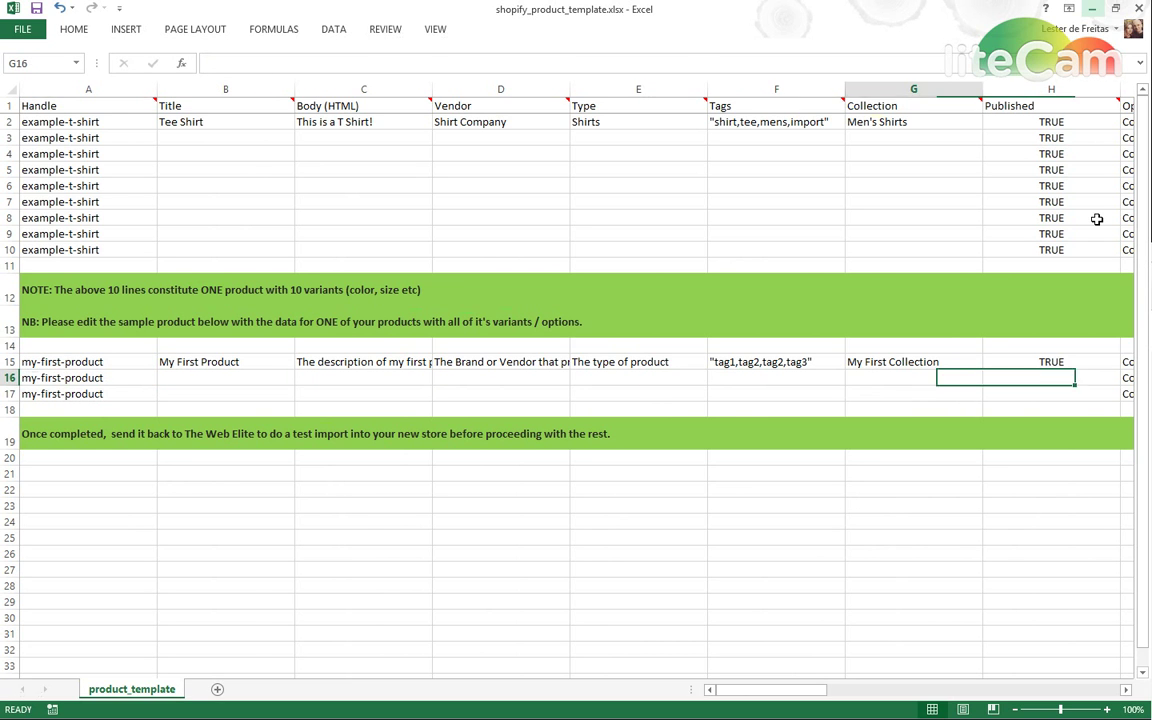
key(Left)
key(Home)
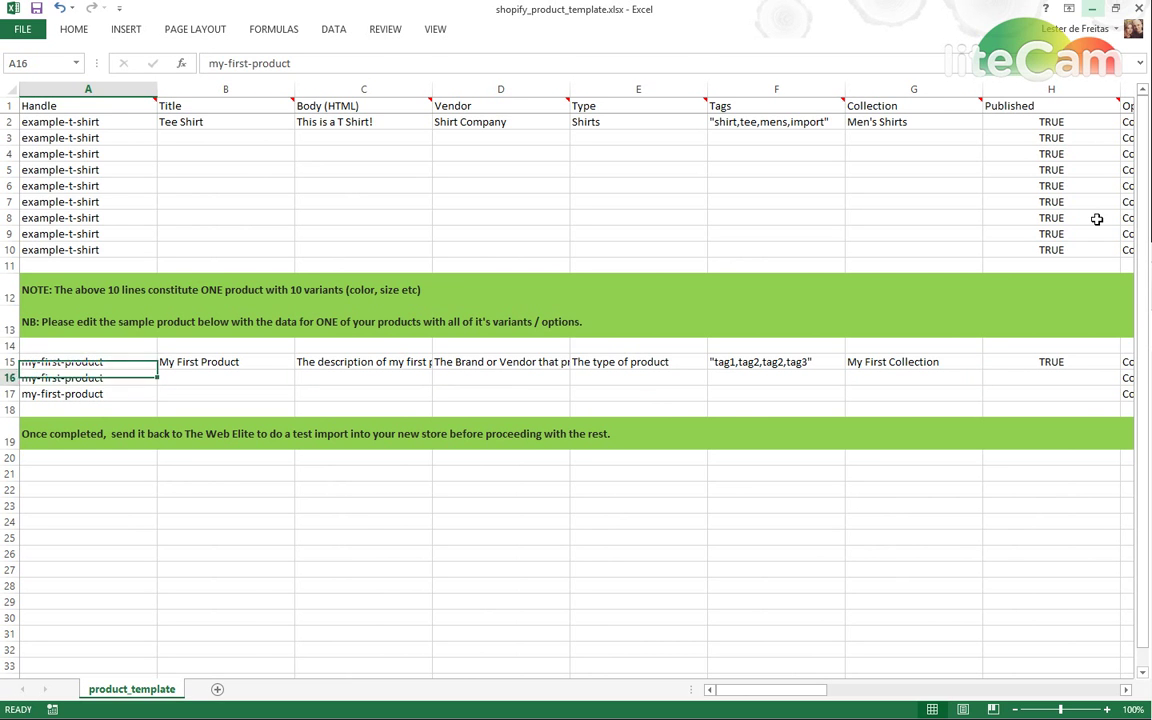
Compare the Handle values of the sample product's main row and its two variant rows, A15 to A17.
key(Down)
key(Up)
key(Down)
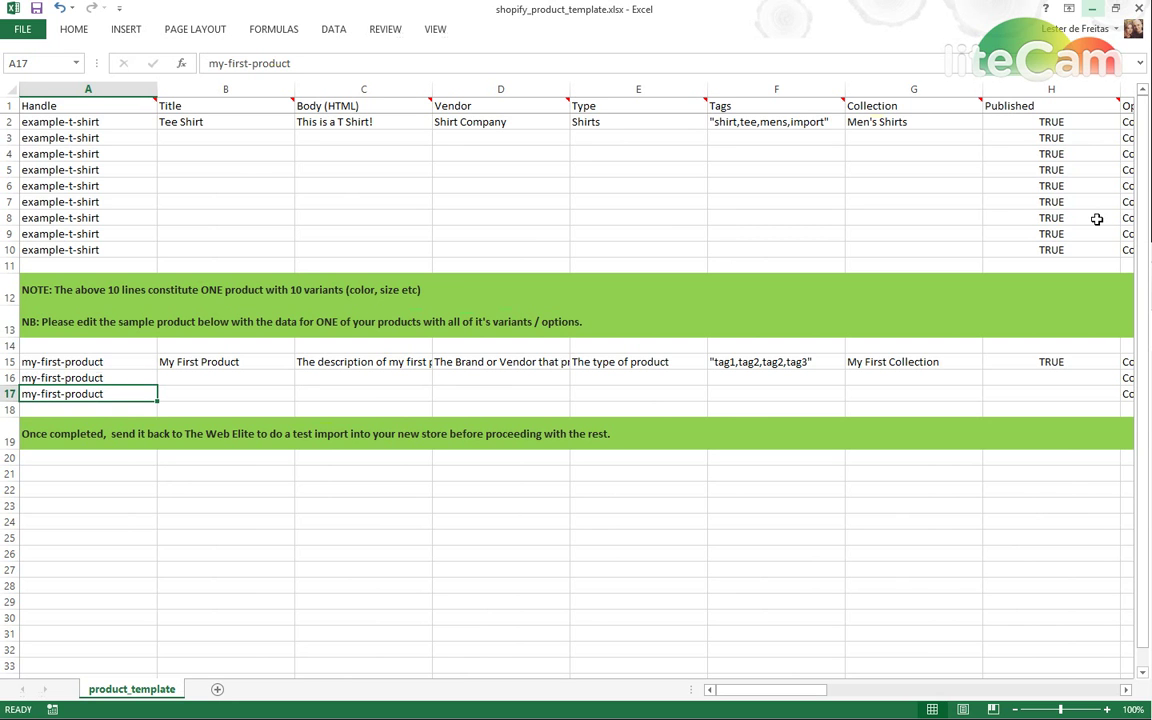
key(Up)
key(Up)
key(Down)
key(Up)
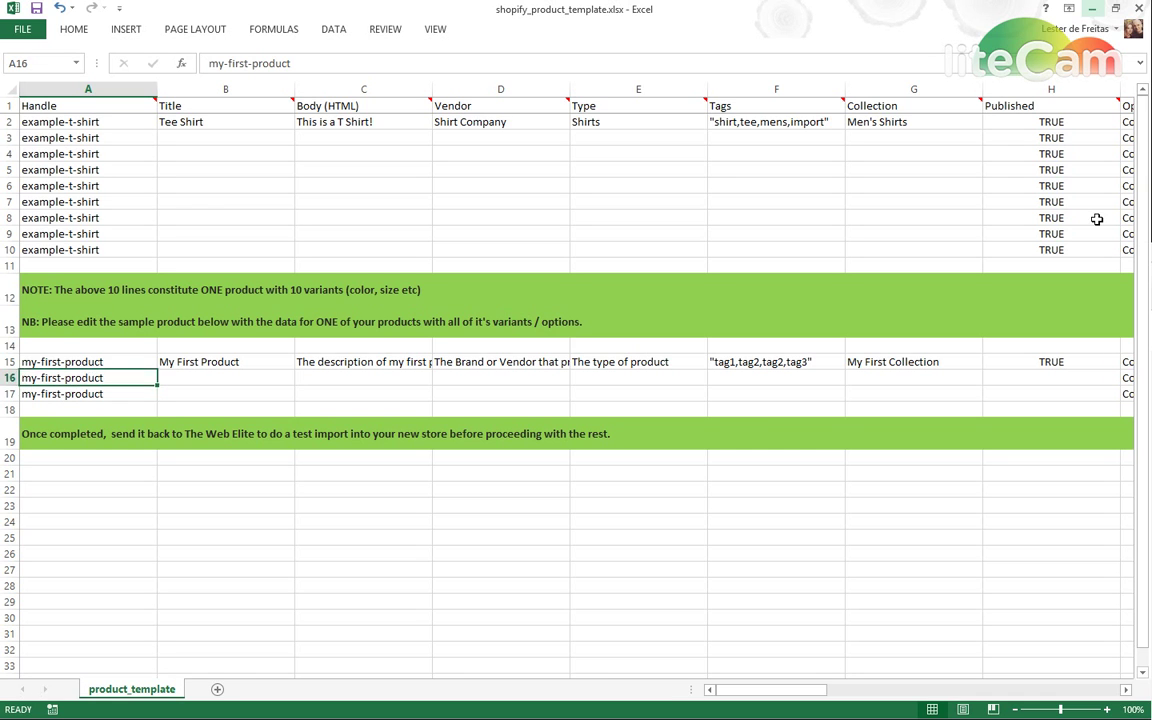
key(Up)
key(Down)
key(Down)
key(Up)
key(Down)
key(Up)
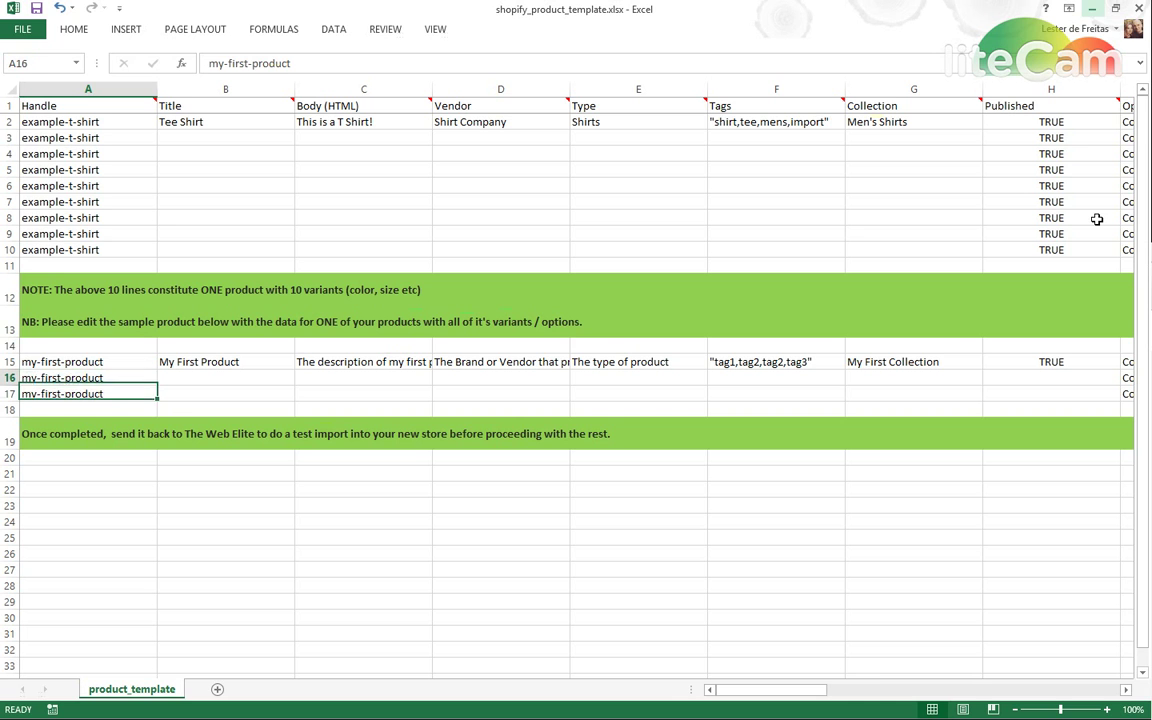
Examine the second variant's Title, Body, Vendor, Type and Tags cells in row 16, returning to its Handle.
key(Right)
key(Right)
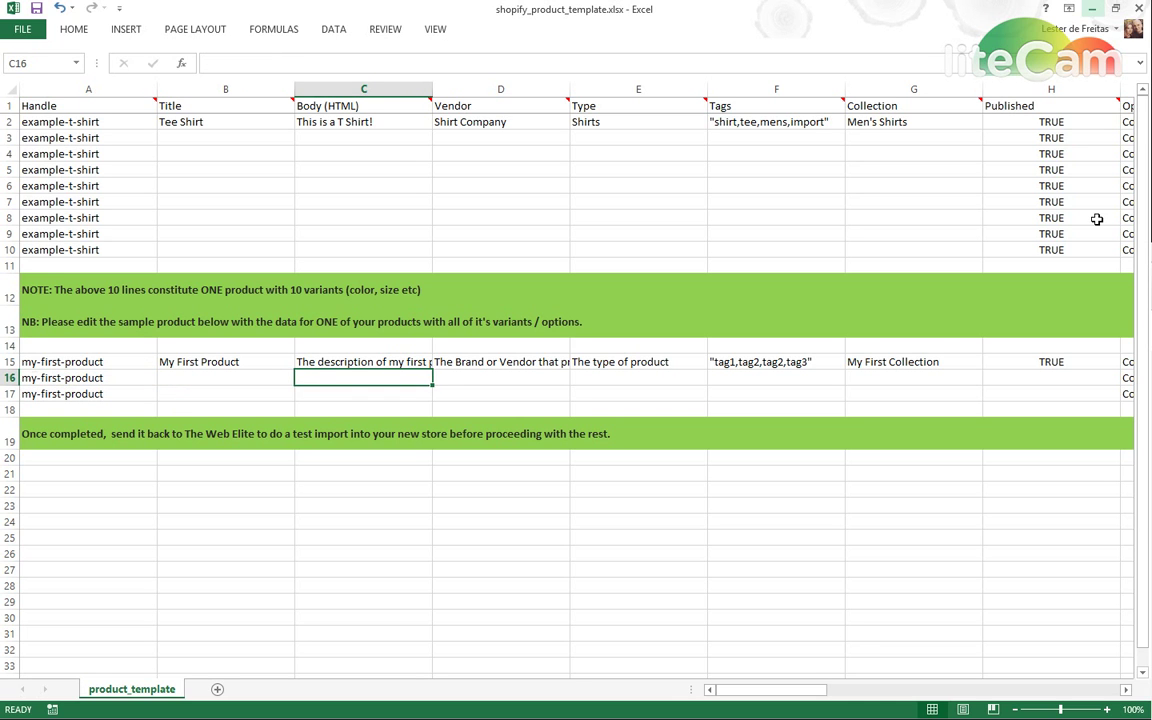
key(Right)
key(Right)
key(Right)
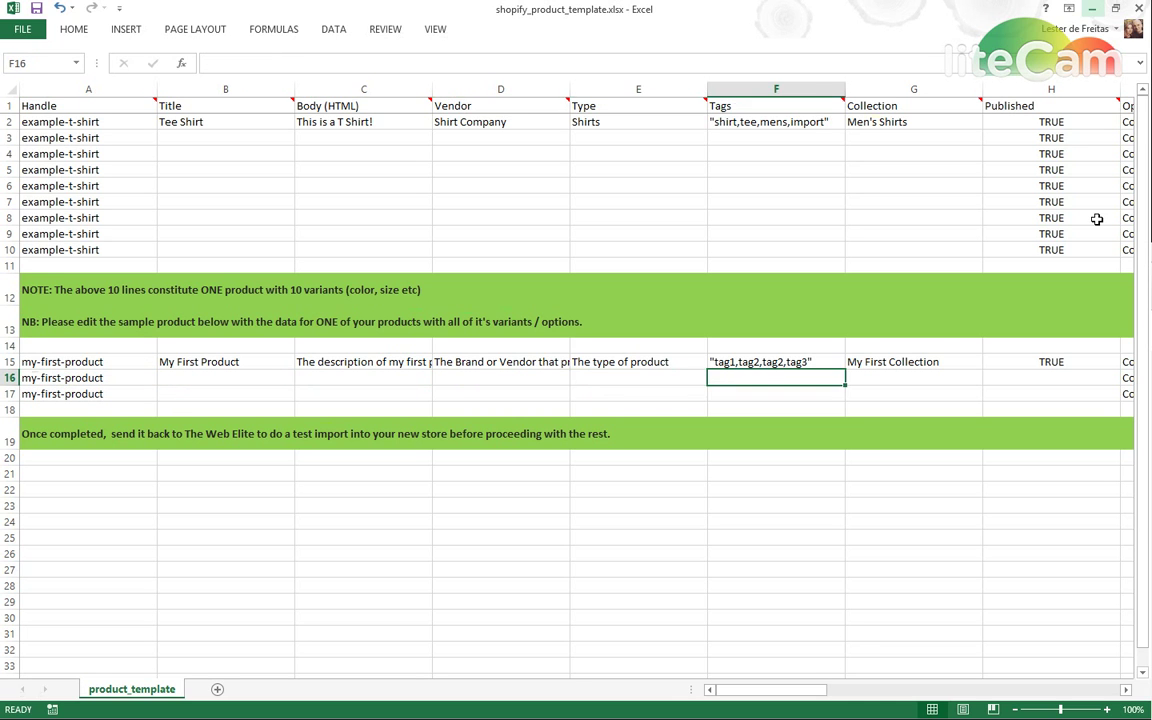
key(Left)
key(Left)
key(Left)
key(Left)
key(Left)
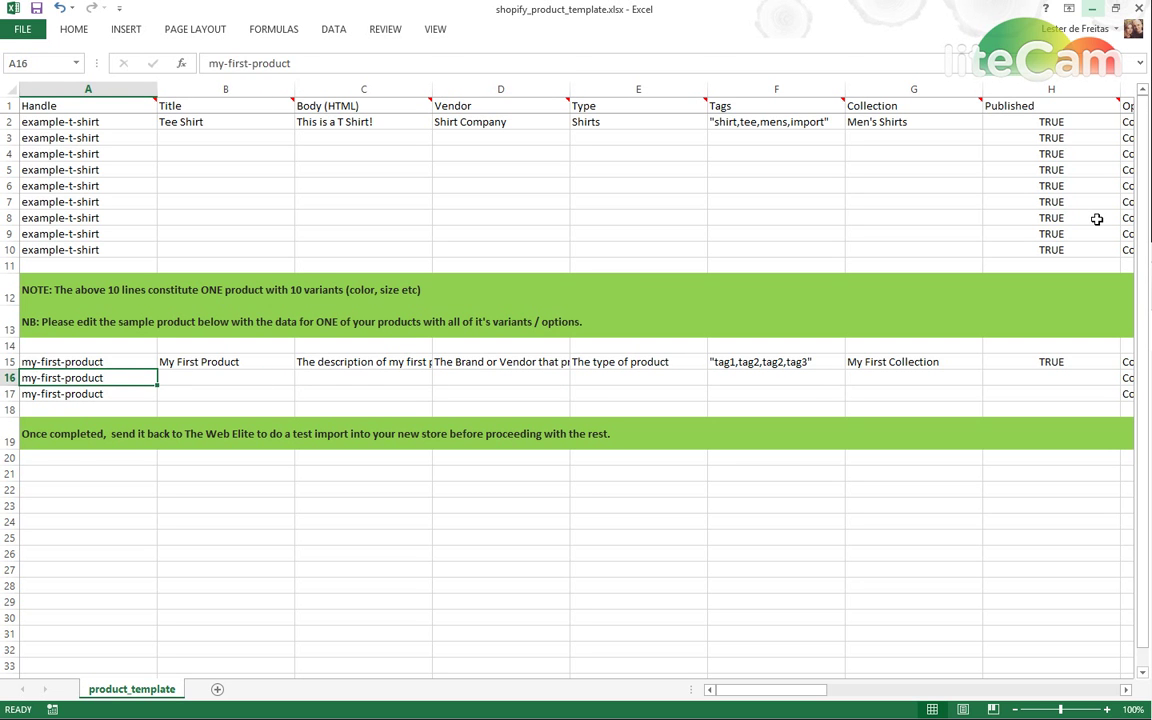
Review row 16 through Published and compare the Option1 Name cells in rows 15 to 17.
key(Right)
key(Right)
key(Right)
key(Right)
key(Right)
key(Right)
key(Right)
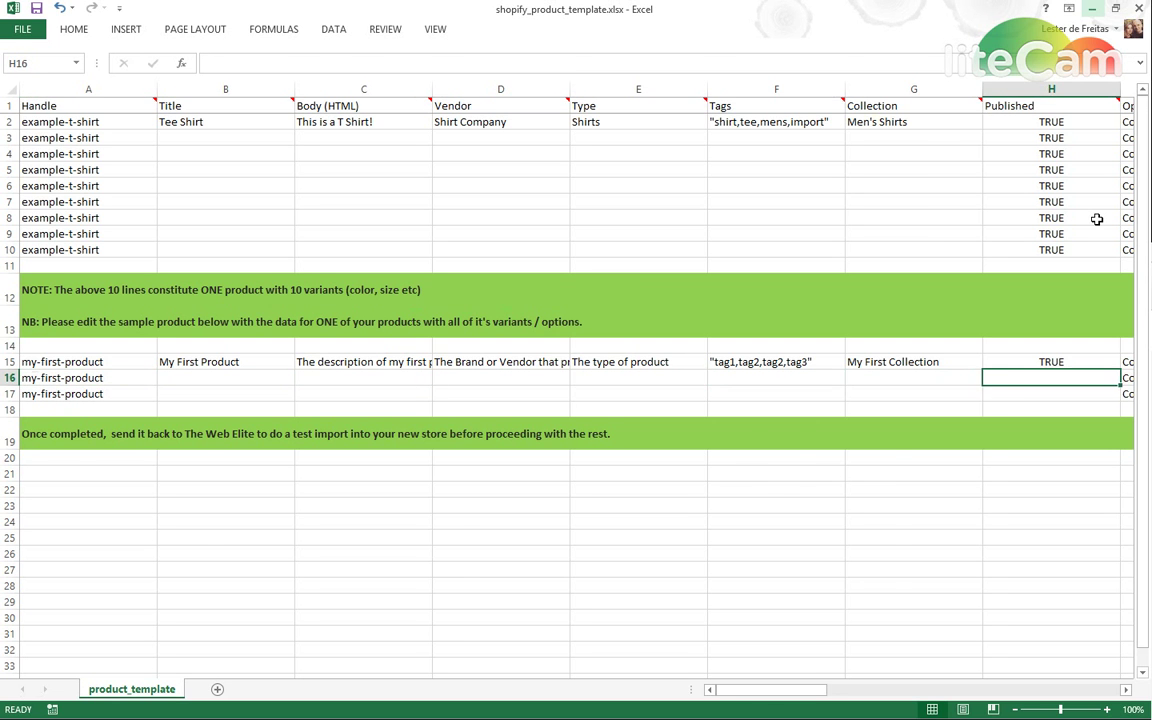
scroll(1097, 219, right, 3)
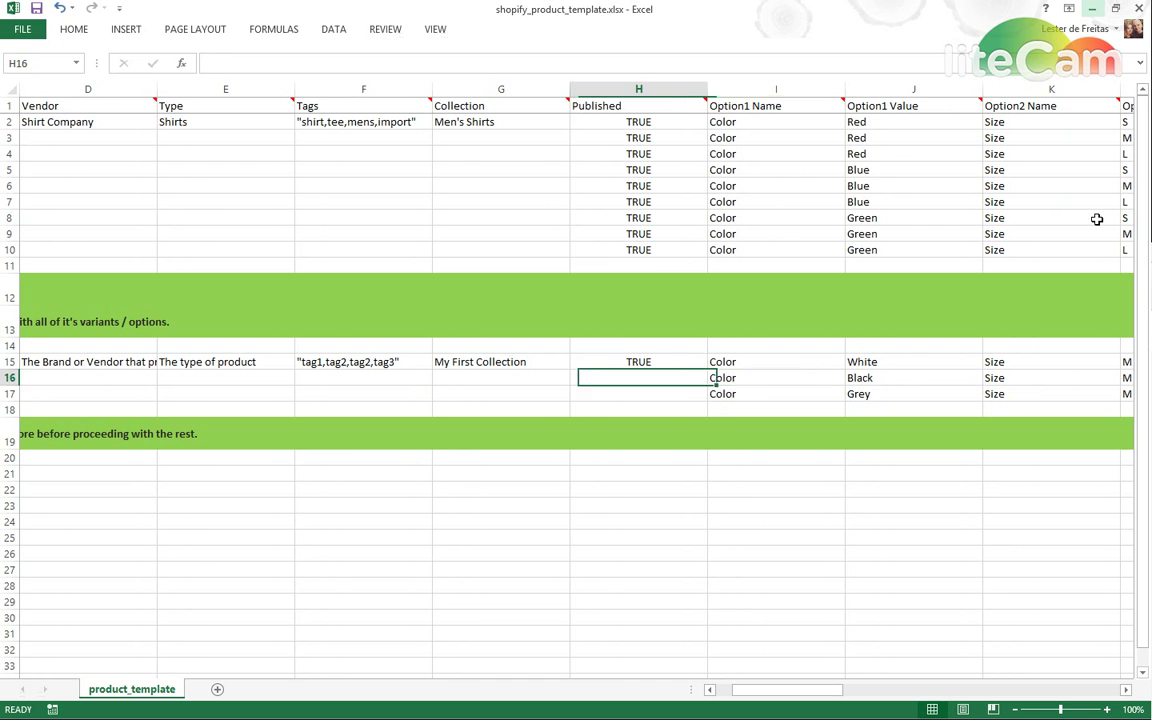
key(Right)
key(Up)
key(Down)
key(Down)
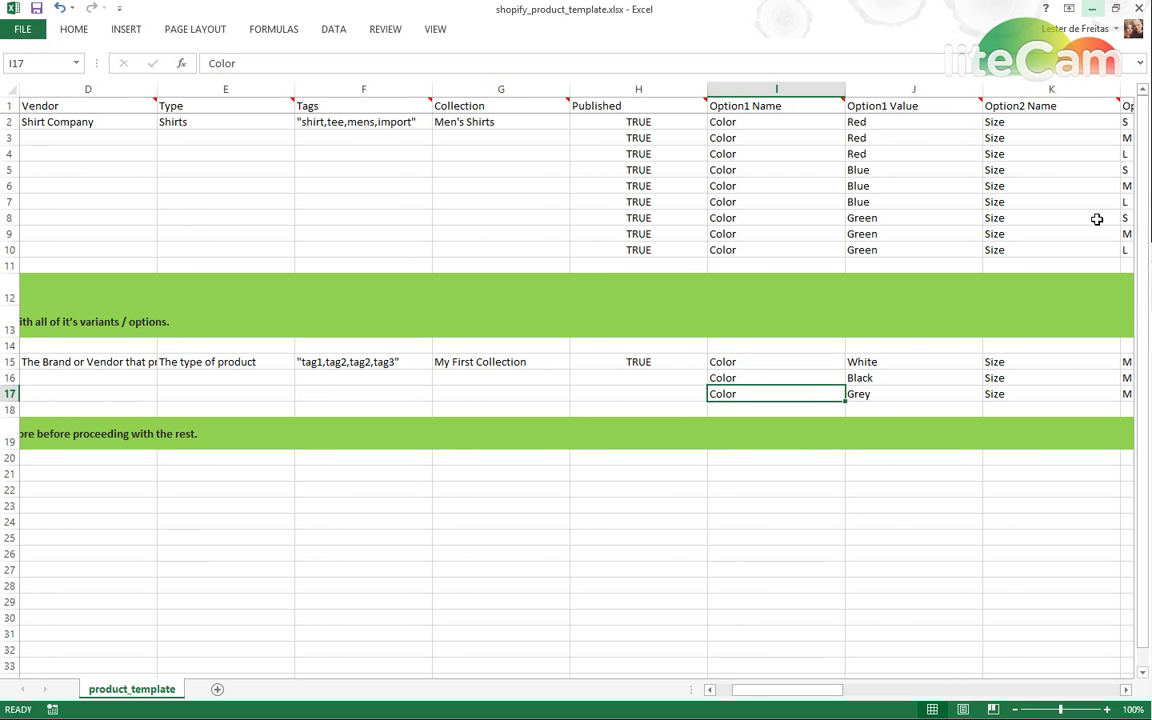
Examine the option columns of row 17 and compare the Option1 Value cells in rows 15 to 17.
key(Right)
key(Right)
key(Right)
key(Right)
key(Left)
key(Left)
key(Left)
key(Up)
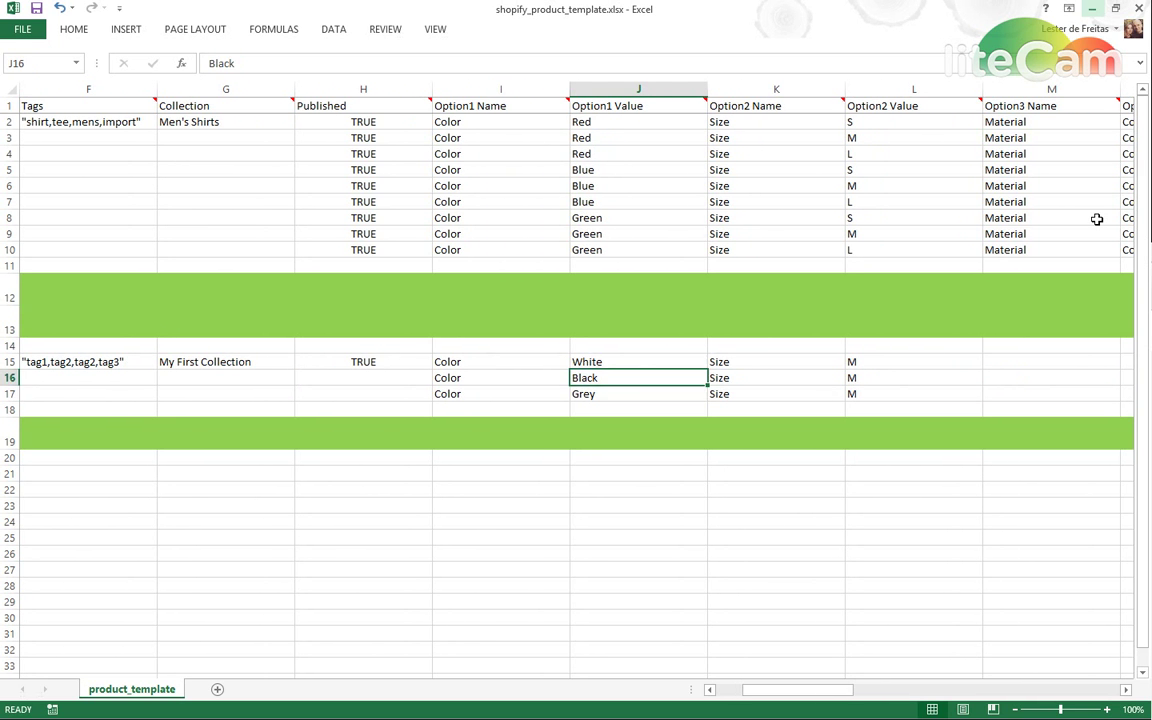
key(Up)
key(Down)
key(Down)
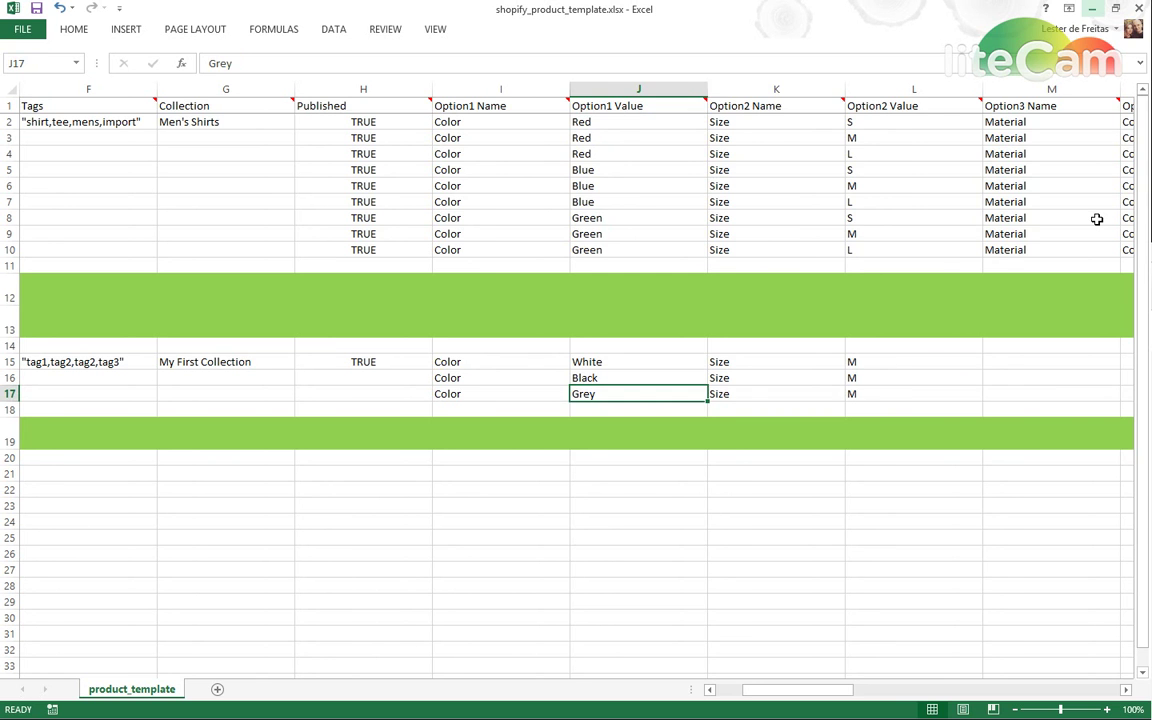
Review row 17 past the option and SKU columns and compare the Variant Grams cells in rows 15 to 17.
key(Right)
key(Right)
key(Right)
key(Right)
key(Right)
key(Right)
key(Right)
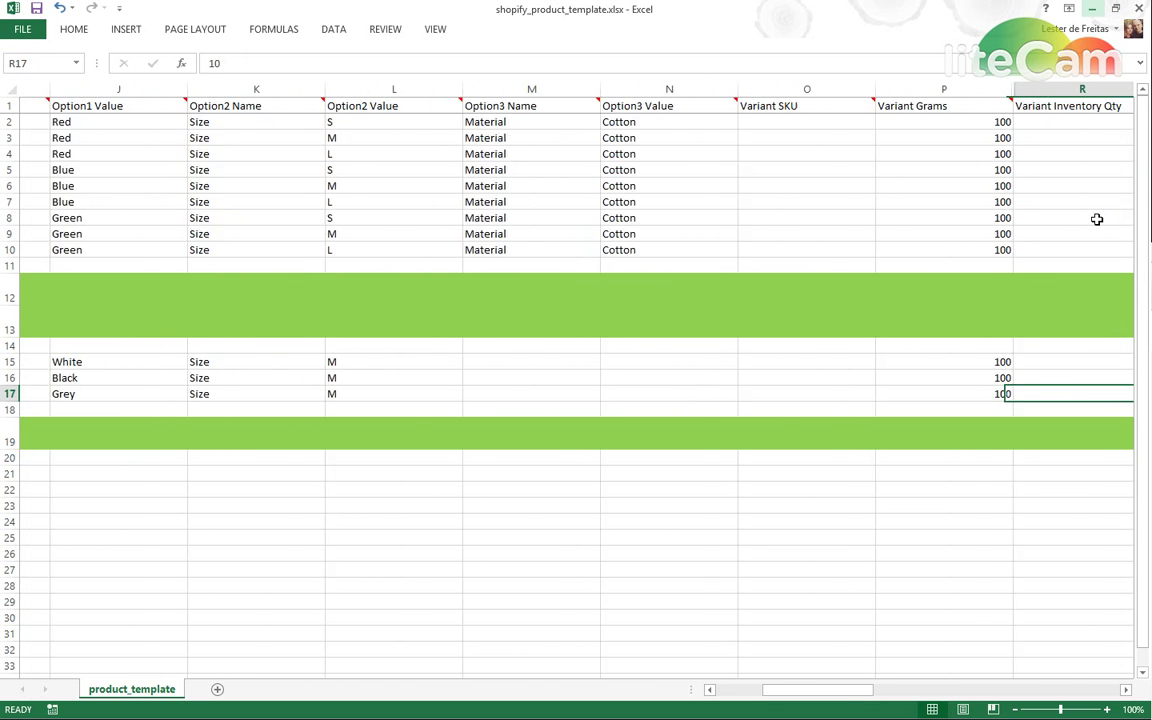
key(Right)
key(Right)
key(Left)
key(Left)
key(Left)
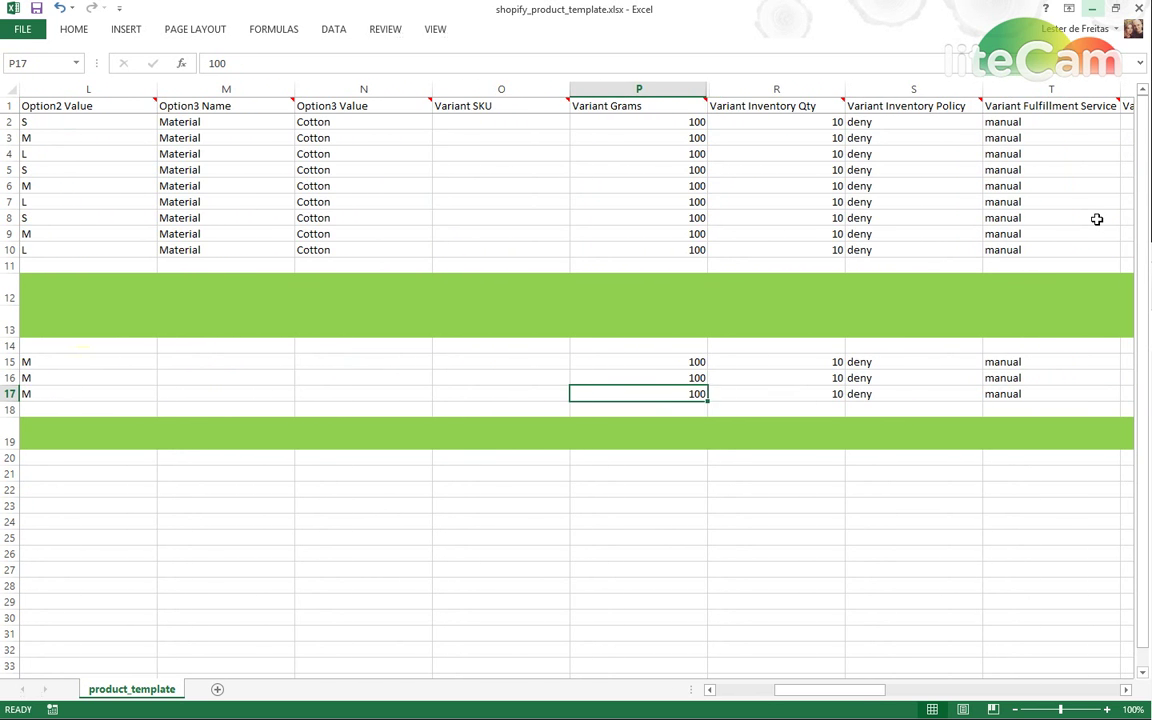
key(Up)
key(Up)
key(Down)
key(Down)
Check the Variant Inventory Qty and Variant Inventory Policy cells of the sample product in rows 15 to 17.
key(Right)
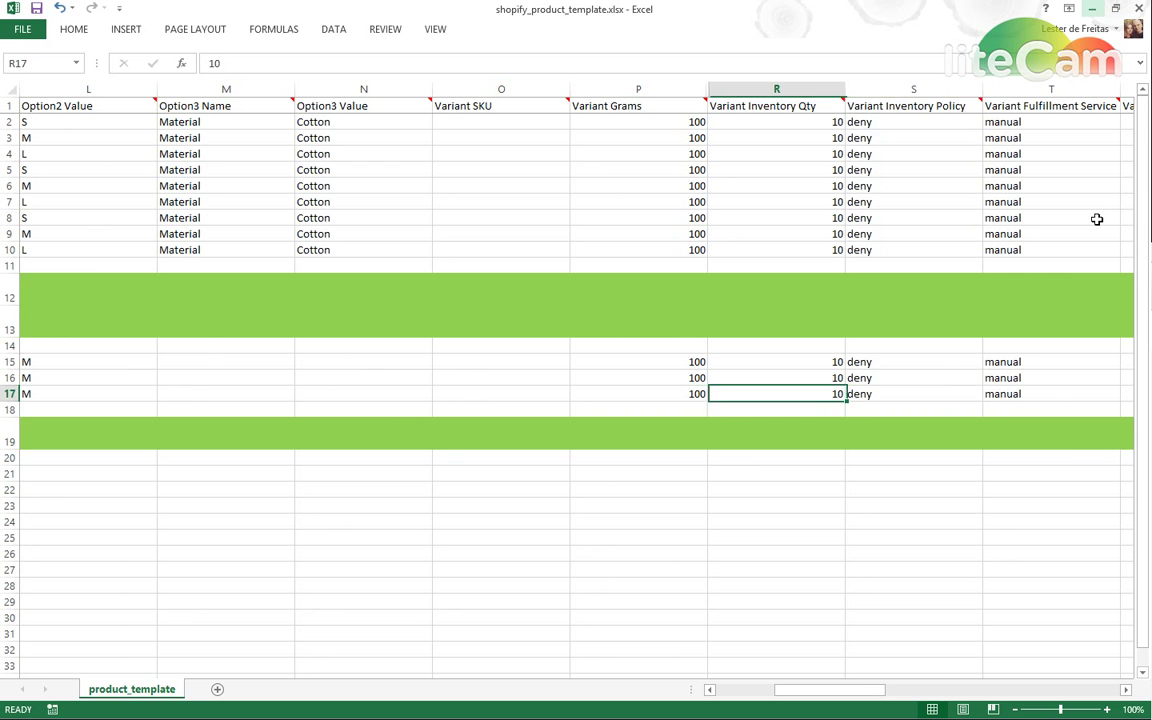
key(Up)
key(Up)
key(Right)
key(Down)
key(Down)
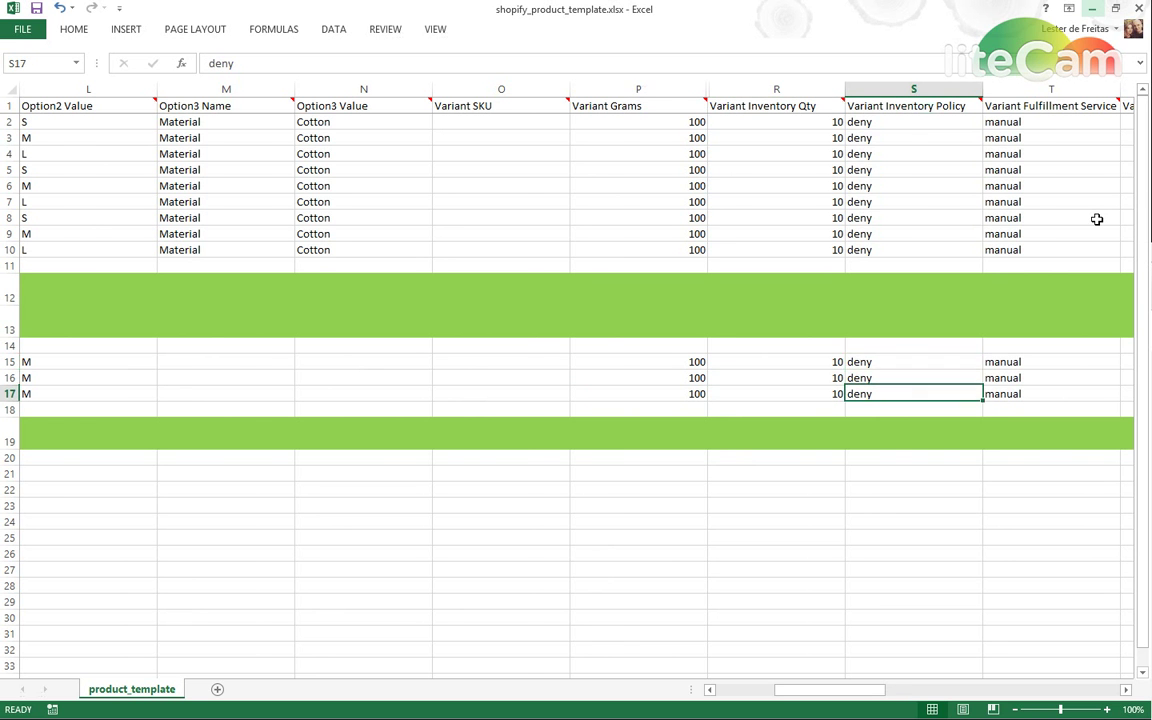
Review row 17's remaining columns from Variant Fulfillment Service through Image Alt Text, and return to Handle cell A17.
key(Right)
key(Right)
key(Right)
key(Right)
key(Right)
key(Right)
key(Right)
key(Right)
key(Right)
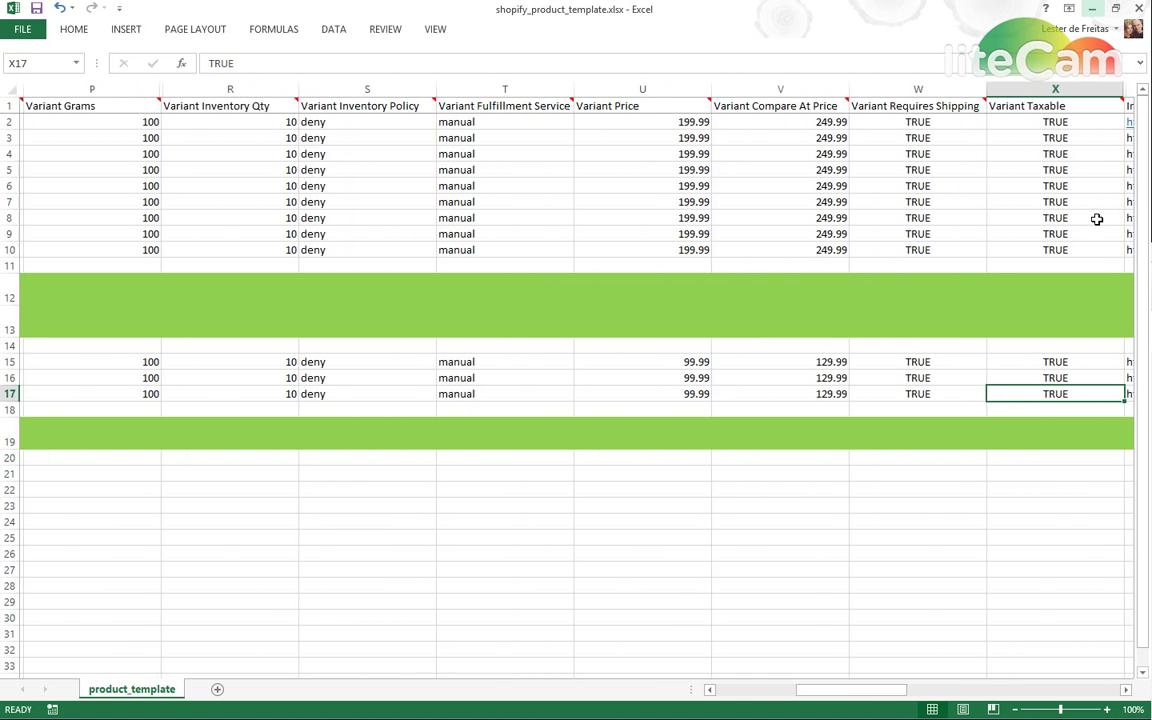
key(Left)
key(Left)
key(Left)
key(Left)
key(Left)
key(Left)
key(Left)
key(Left)
key(Left)
key(Left)
key(Left)
key(Left)
key(Left)
key(Left)
key(Left)
key(Left)
key(Left)
key(Left)
key(Left)
key(Left)
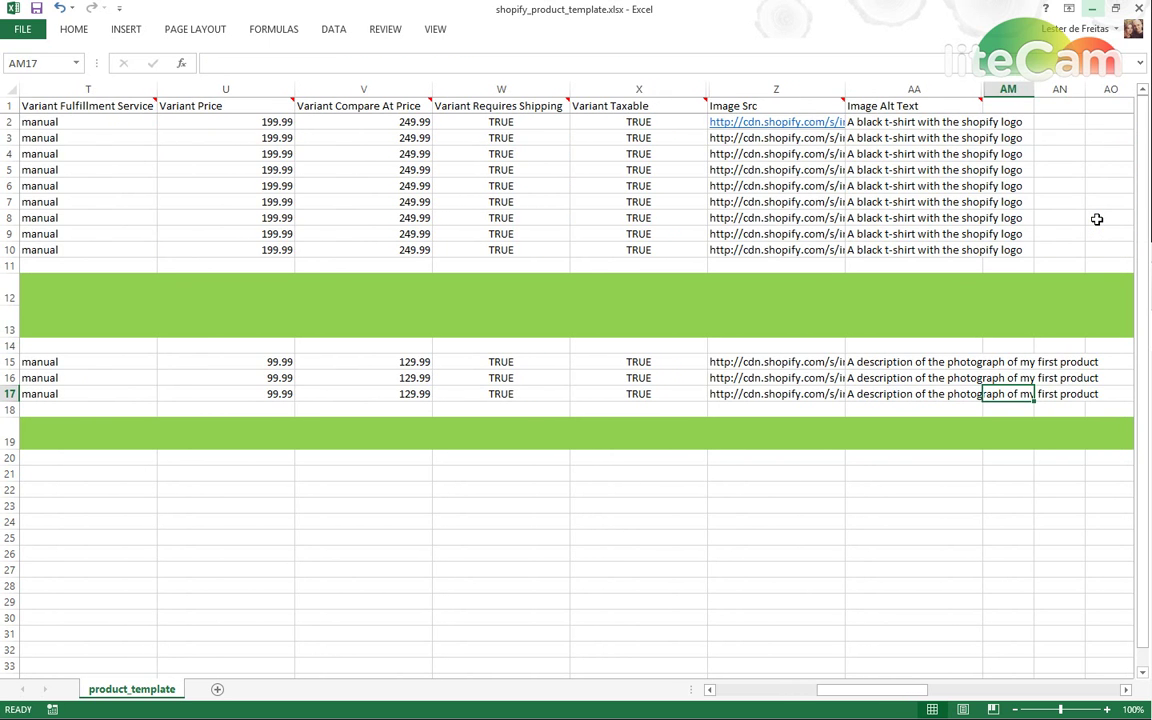
key(Left)
key(Left)
key(Left)
key(Left)
key(Left)
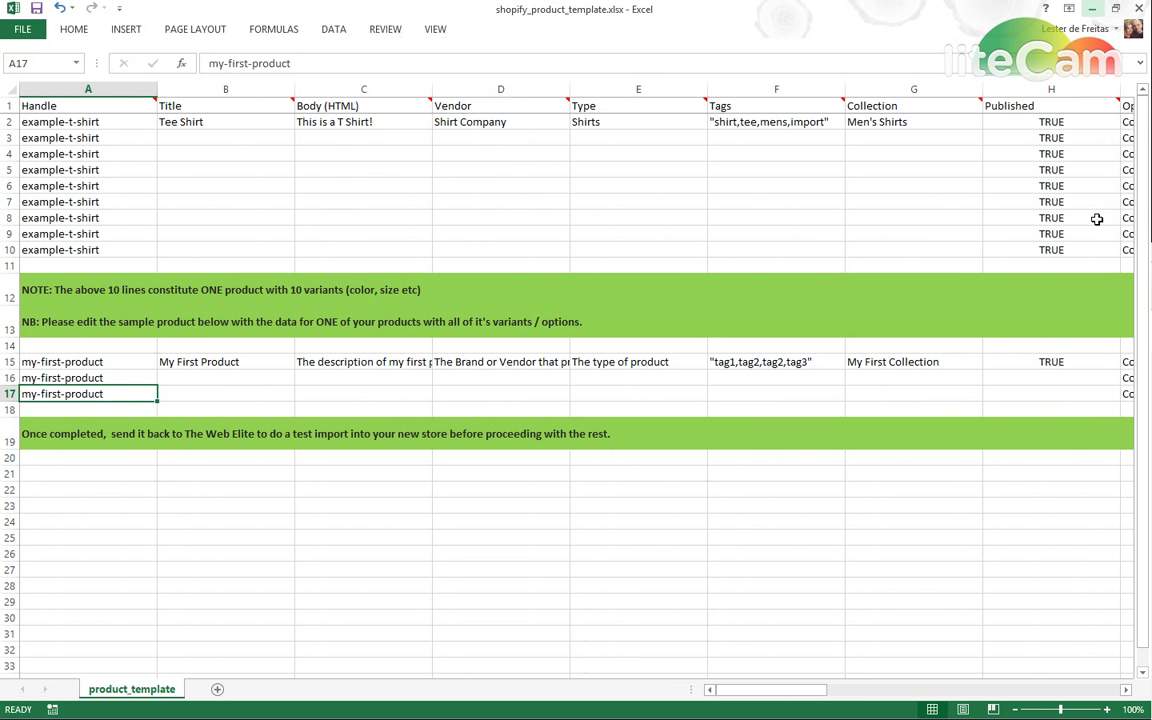
Fill the title from B15 down into B16 for the second variant, and clear B16 again.
key(Right)
key(Up)
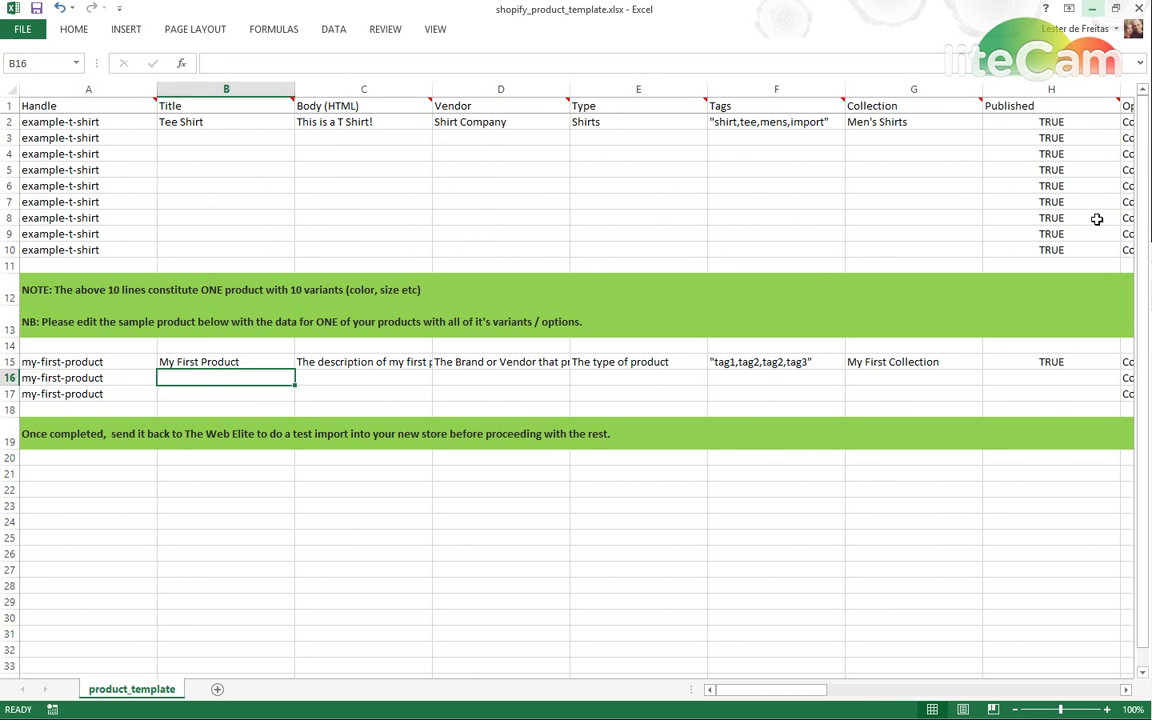
key(ctrl+d)
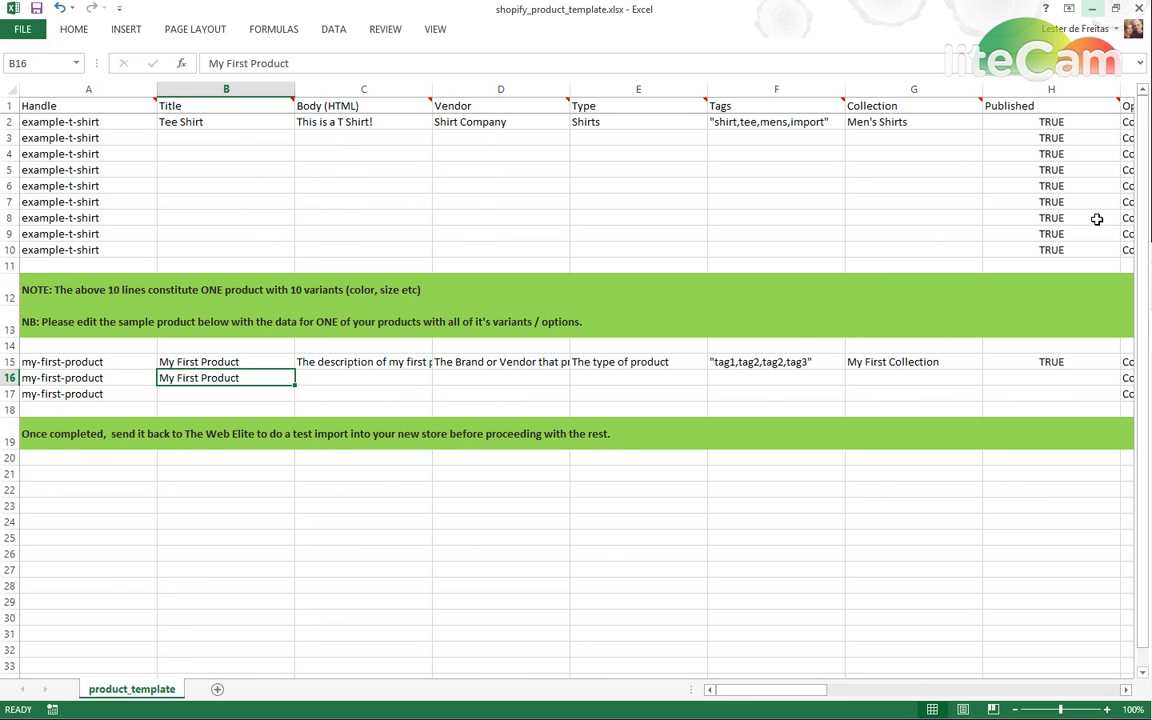
key(Delete)
Go through the sample product's Handle cells from A15 down to A17.
key(Up)
key(Left)
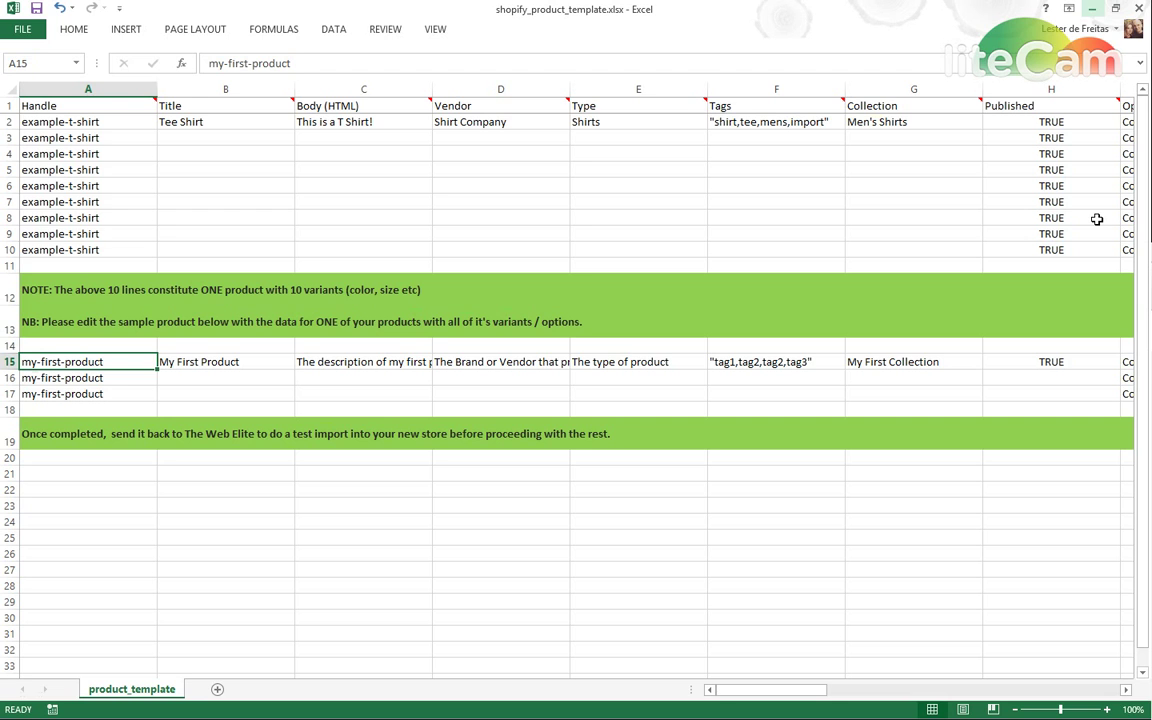
key(Down)
key(Down)
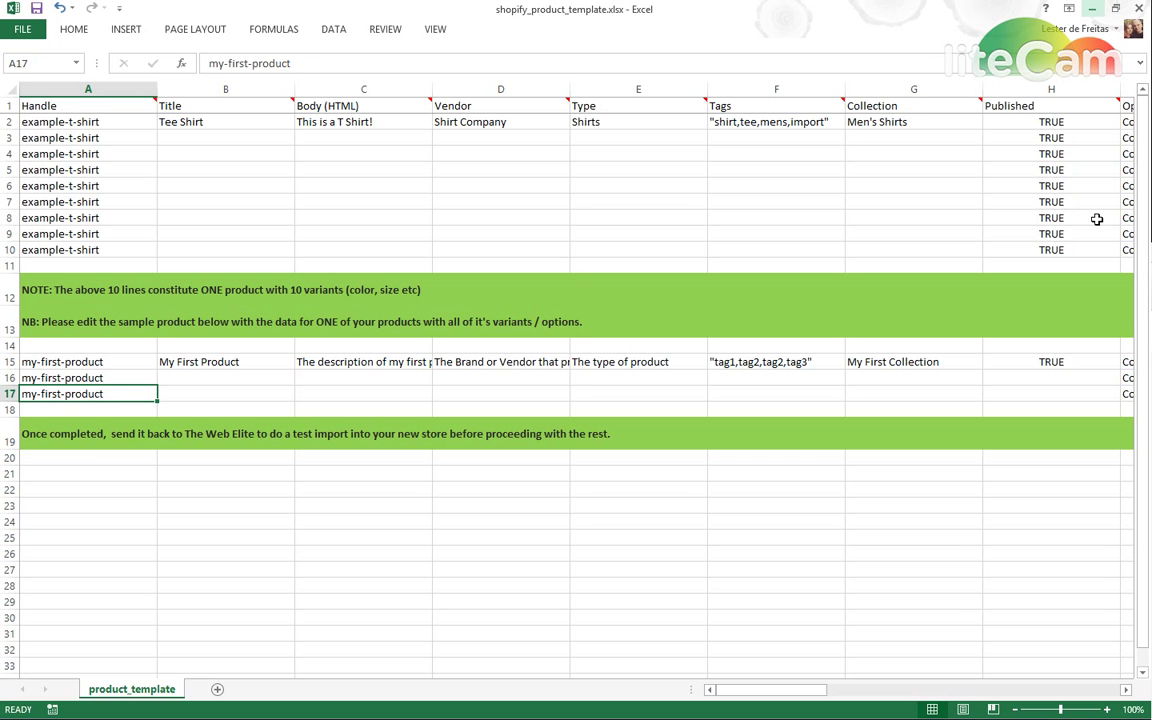
Go back up the Handle column from A17 to the example T-shirt rows and examine their handles.
key(Up)
key(Up)
key(Up)
key(Up)
key(Up)
key(Up)
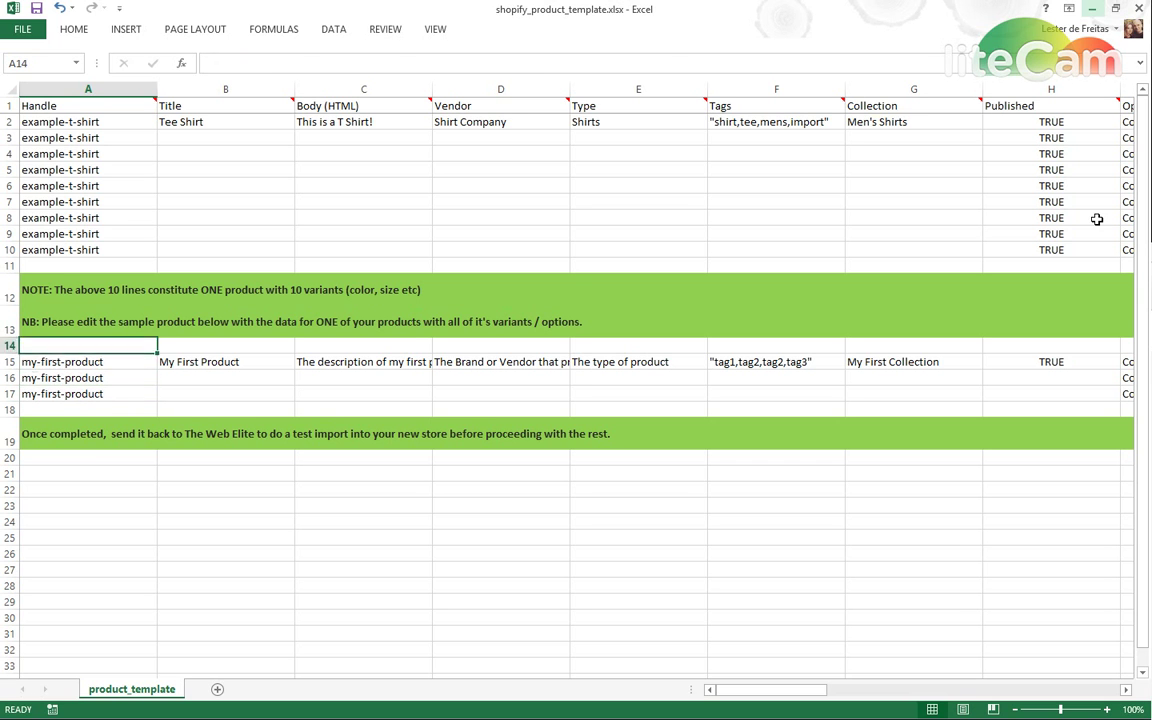
key(Up)
key(Up)
key(Up)
key(Up)
key(Up)
key(Up)
key(Up)
key(Up)
key(Up)
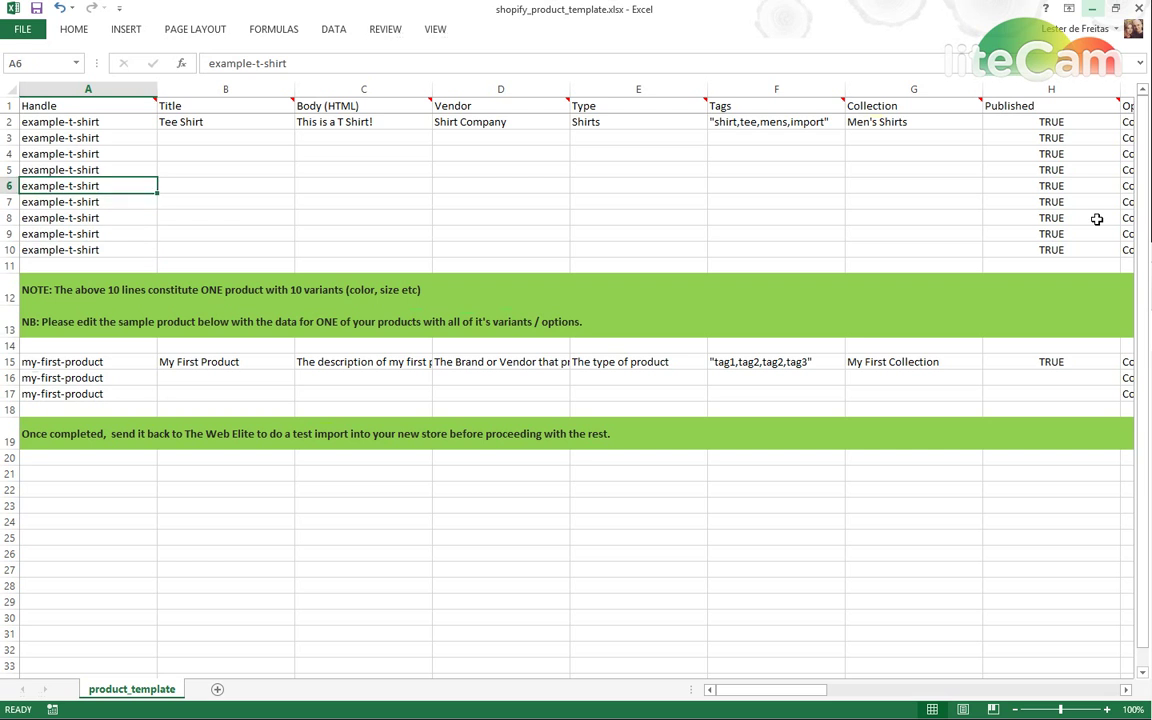